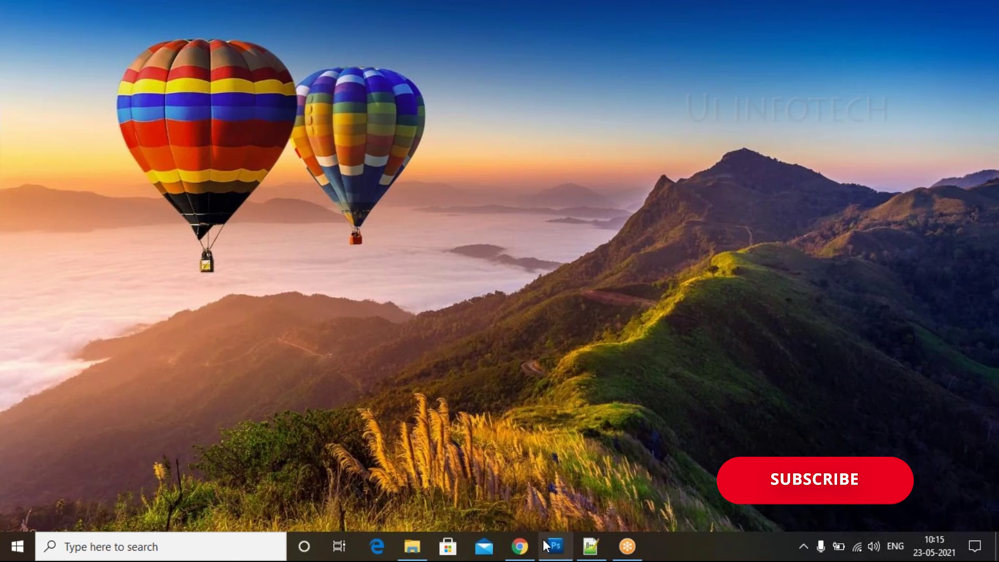
Step: Switch to Photoshop and show the variants of the Lasso tool
{"action": "left_click", "coordinate": [554, 545]}
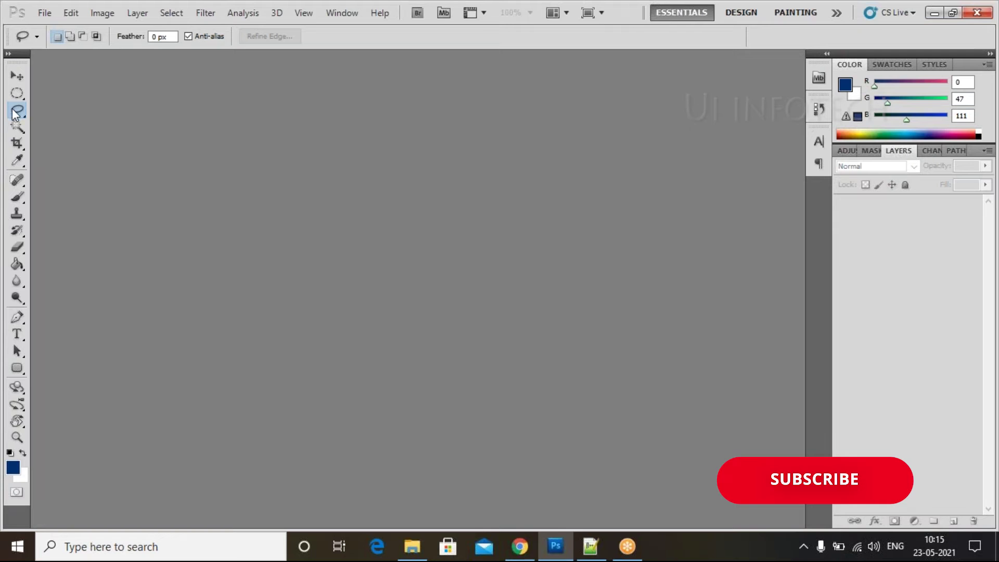
{"action": "left_click", "coordinate": [17, 110]}
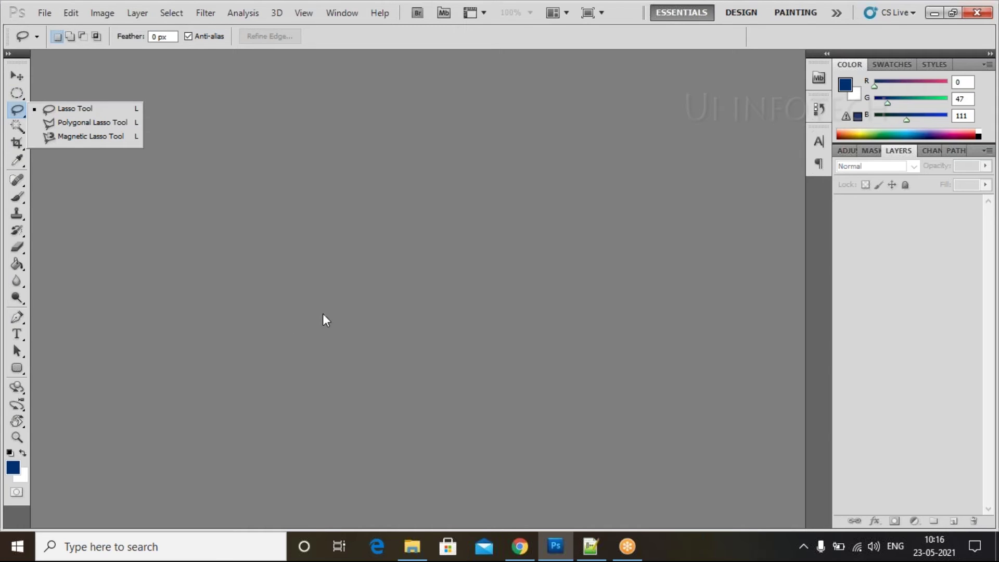
Step: Open the woman-with-laptop-computer-sitting-floor-isolated-white image from the Desktop folder
{"action": "left_click", "coordinate": [51, 14]}
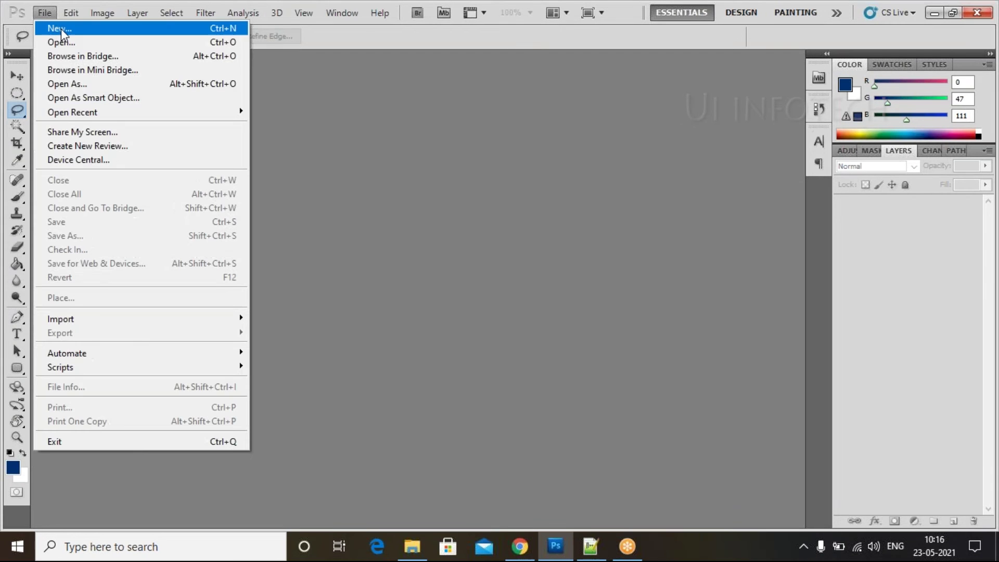
{"action": "left_click", "coordinate": [73, 46]}
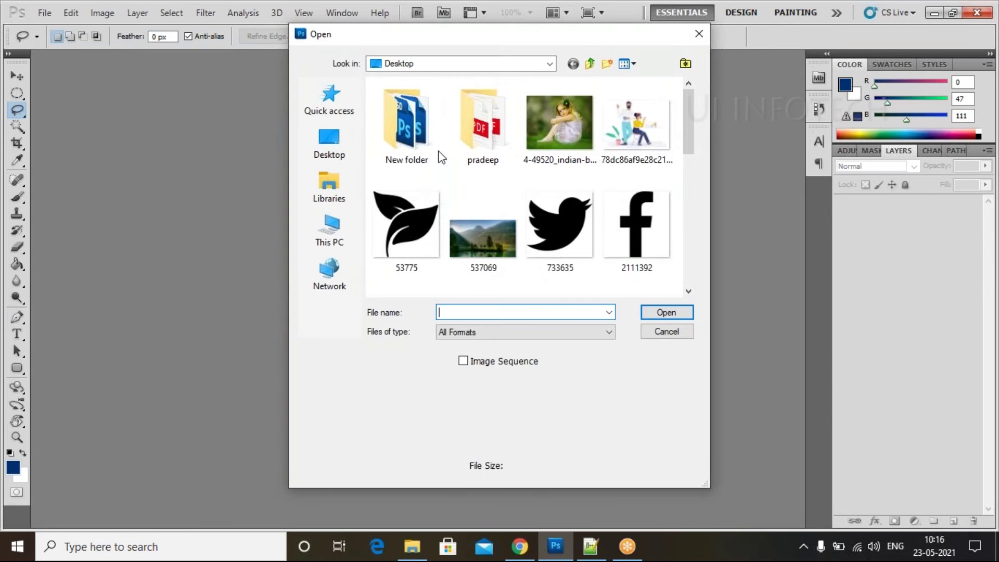
{"action": "scroll", "coordinate": [484, 174], "scroll_direction": "down", "scroll_amount": 3}
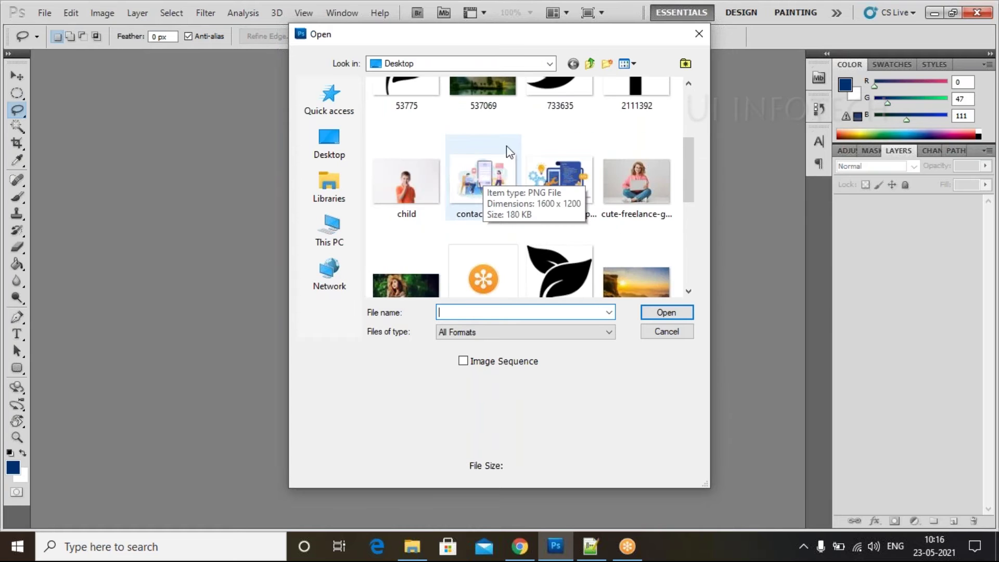
{"action": "scroll", "coordinate": [577, 160], "scroll_direction": "down", "scroll_amount": 5}
{"action": "left_click", "coordinate": [639, 226]}
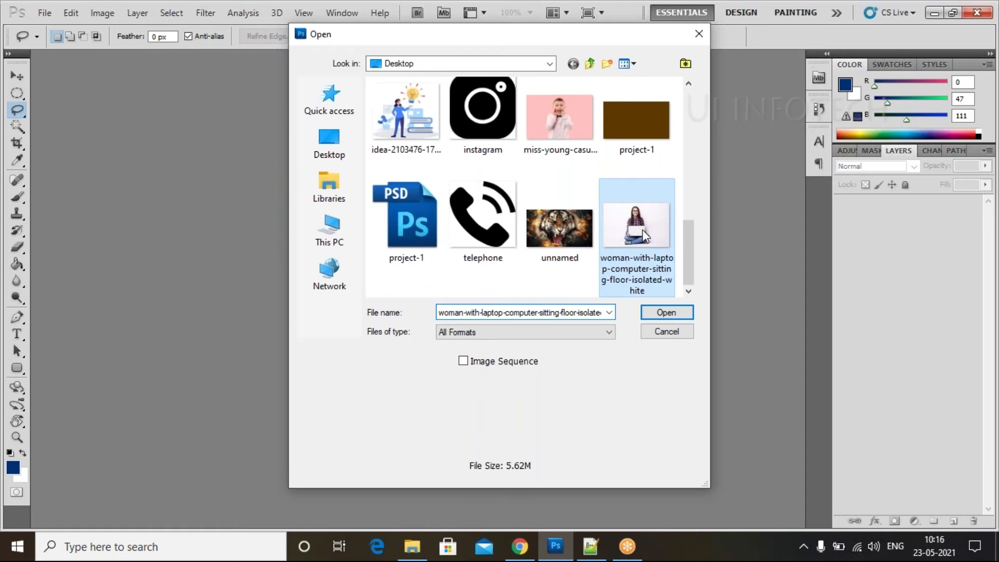
{"action": "left_click", "coordinate": [654, 309]}
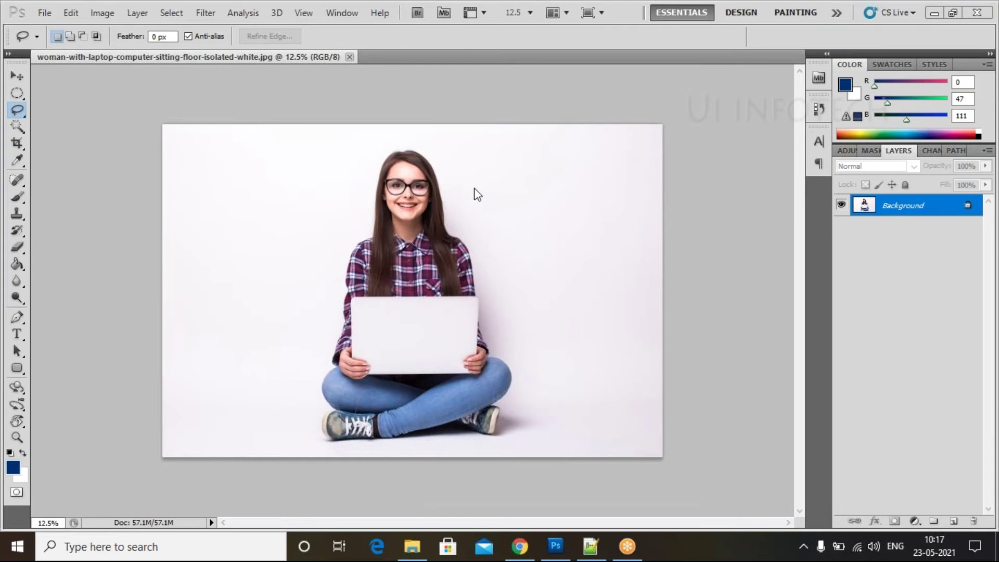
Step: Convert the locked Background into a regular layer named Layer 0, and close the document without saving
{"action": "double_click", "coordinate": [908, 209]}
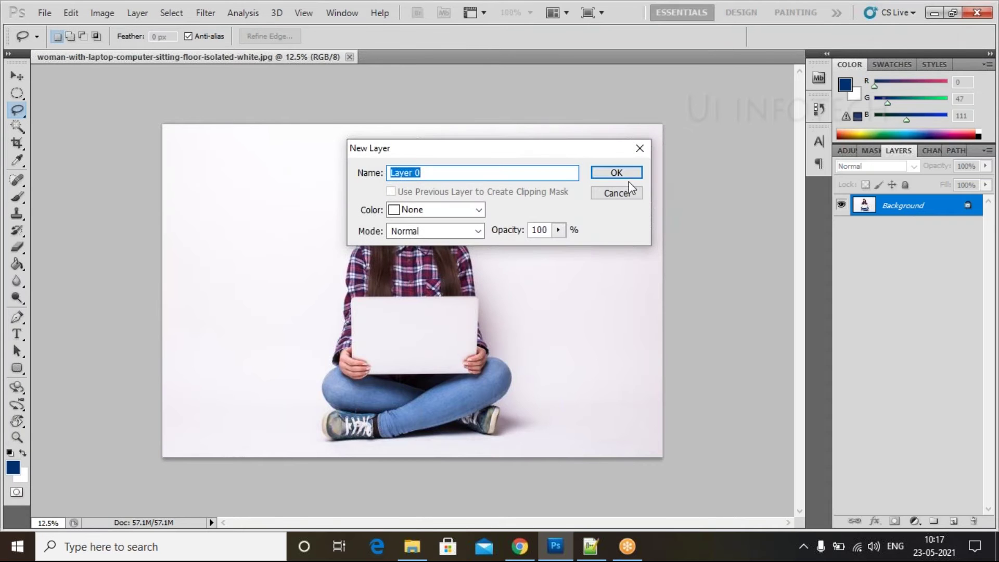
{"action": "left_click", "coordinate": [621, 172]}
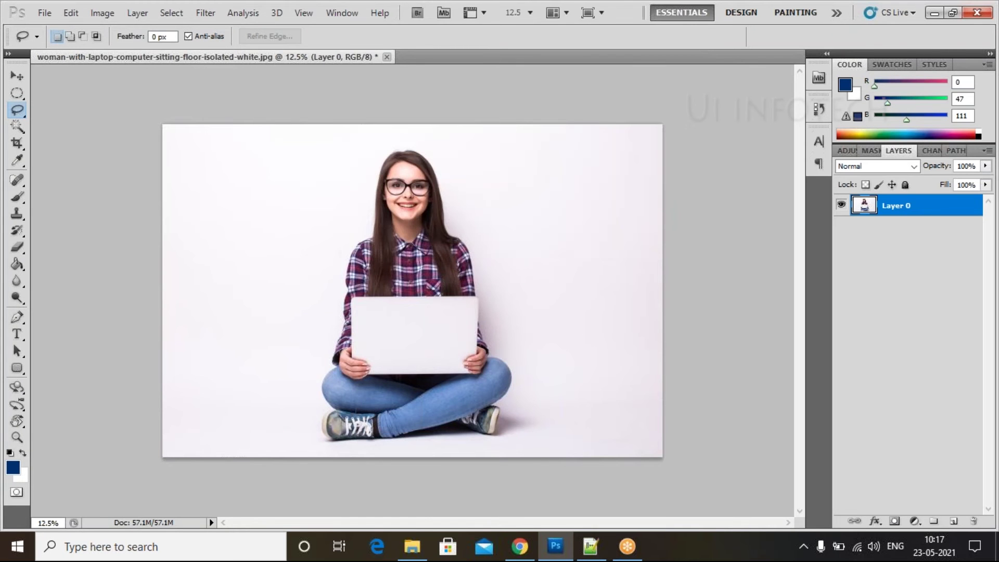
{"action": "left_click", "coordinate": [386, 57]}
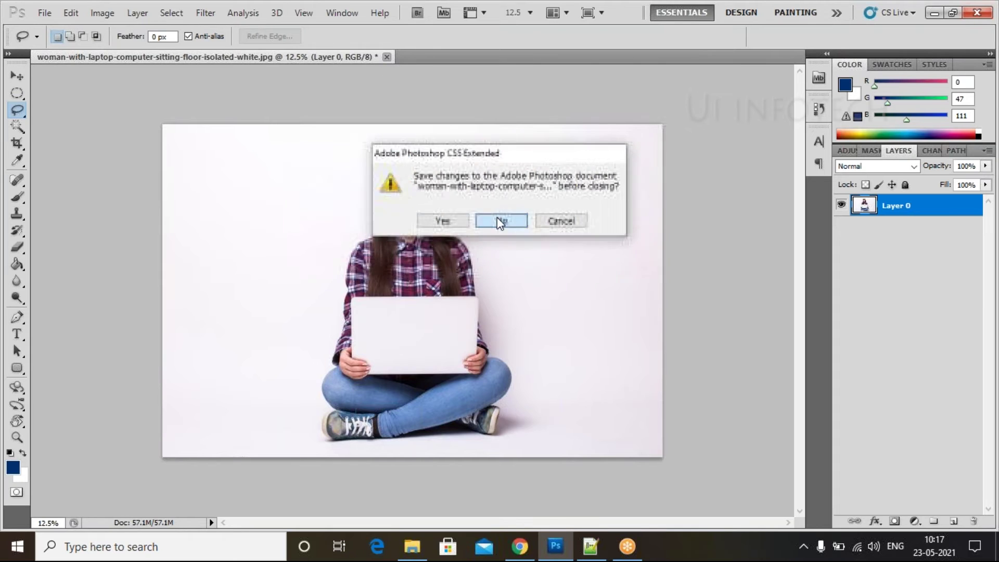
{"action": "left_click", "coordinate": [501, 222]}
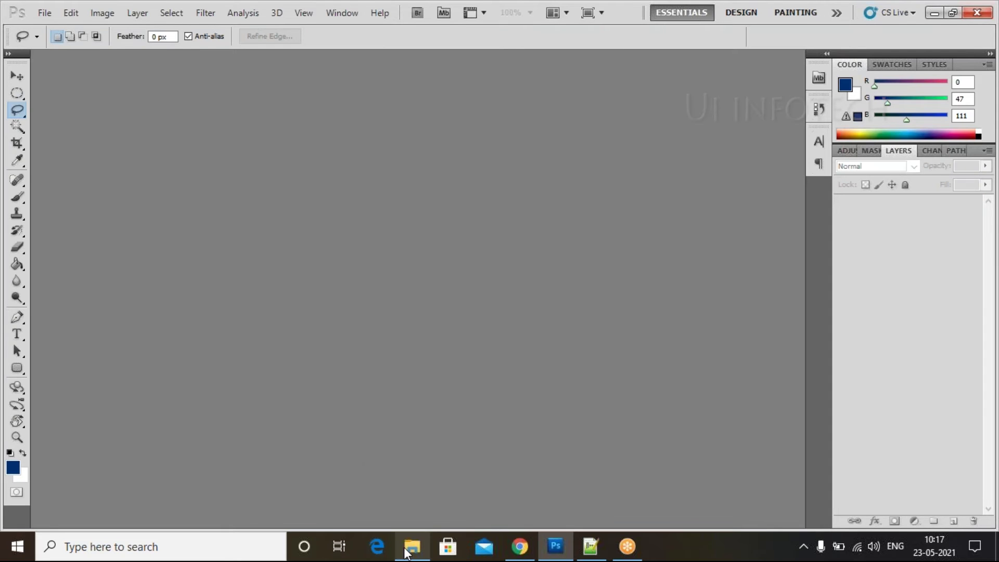
Step: Bring the woman-with-laptop image from File Explorer into Photoshop as a new document
{"action": "left_click", "coordinate": [411, 546]}
{"action": "left_click_drag", "start_coordinate": [249, 333], "coordinate": [470, 399]}
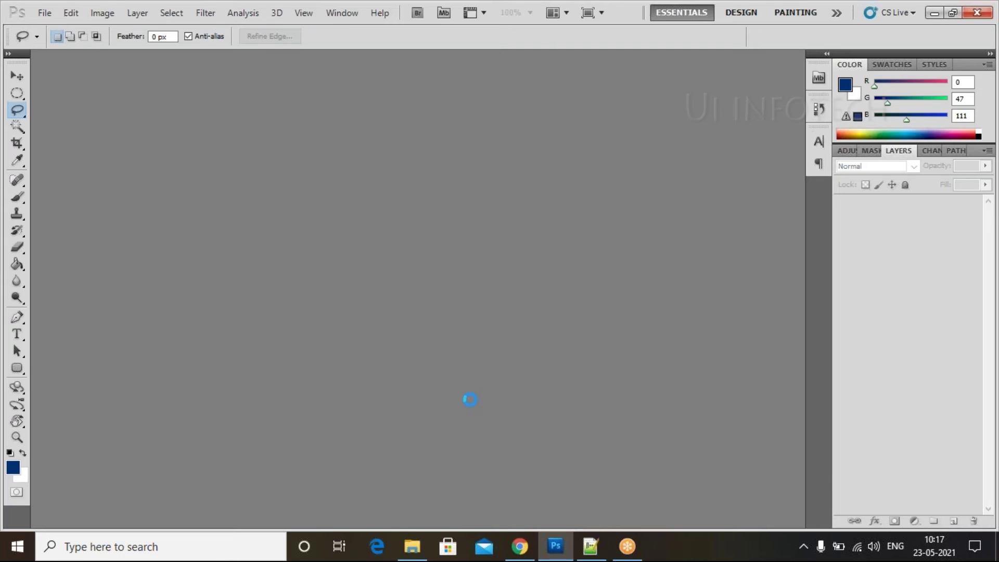
{"action": "key", "text": "Return"}
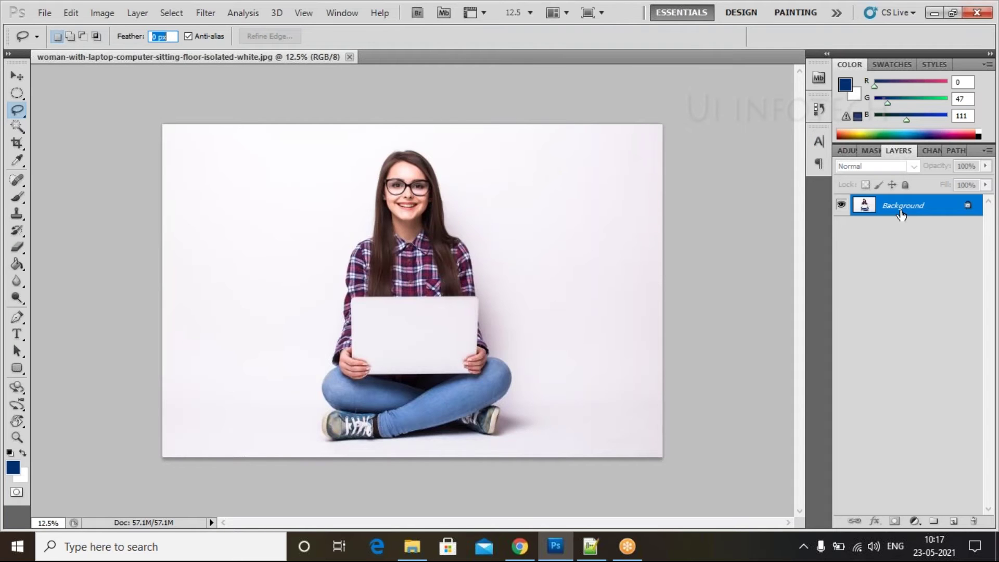
Step: Unlock the reopened photo's Background as Layer 0 and close the file, discarding the changes
{"action": "double_click", "coordinate": [901, 211]}
{"action": "left_click", "coordinate": [624, 174]}
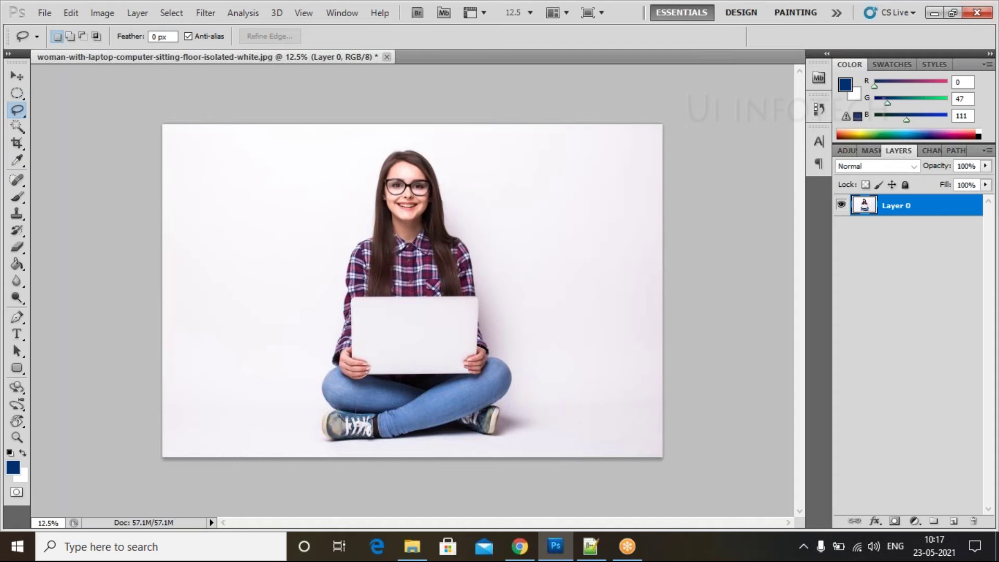
{"action": "left_click", "coordinate": [386, 57]}
{"action": "left_click", "coordinate": [496, 218]}
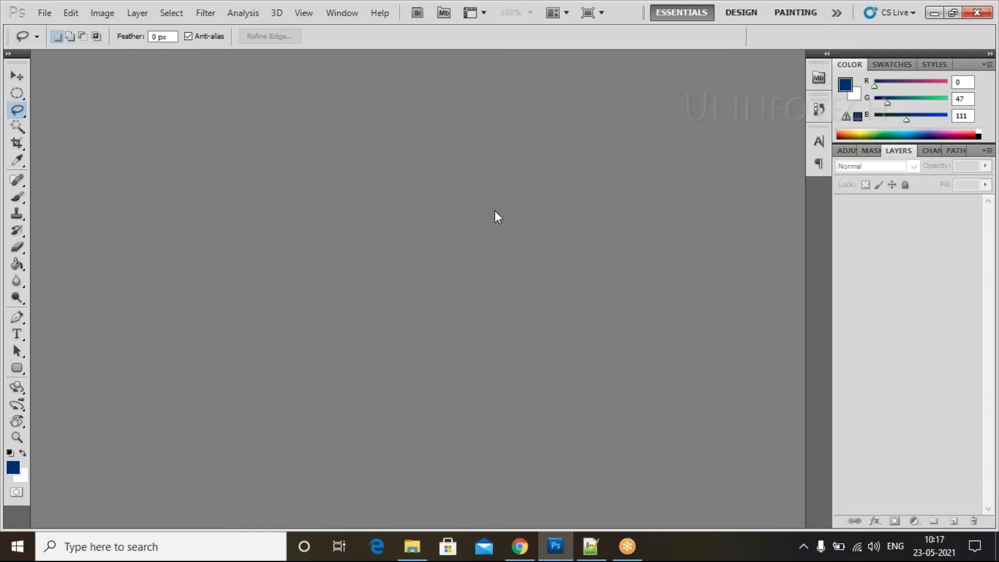
Step: Switch to File Explorer and open the woman-with-laptop-computer-sitting-floor-isolated-white image with Photoshop
{"action": "left_click", "coordinate": [412, 546]}
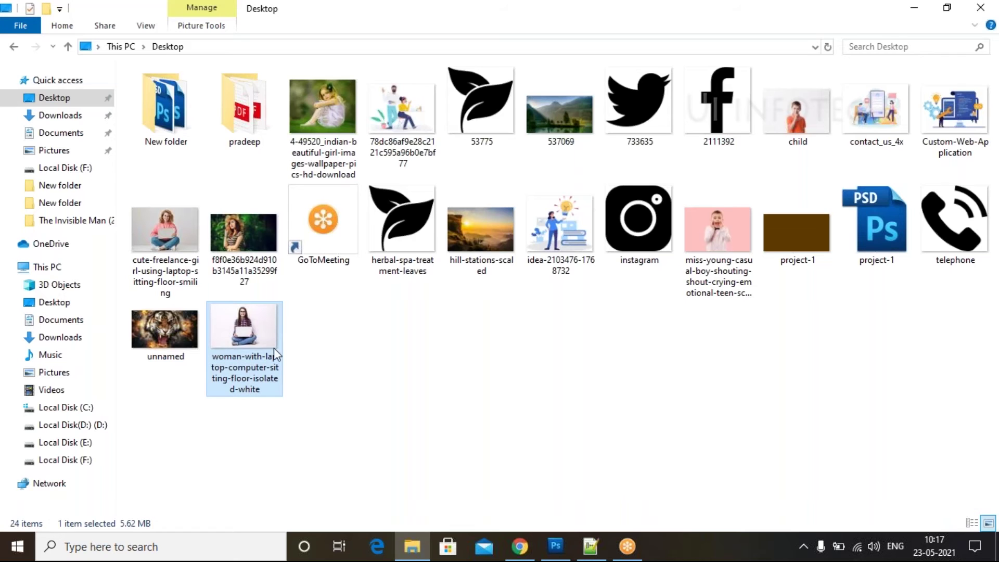
{"action": "double_click", "coordinate": [259, 332]}
{"action": "right_click", "coordinate": [257, 328]}
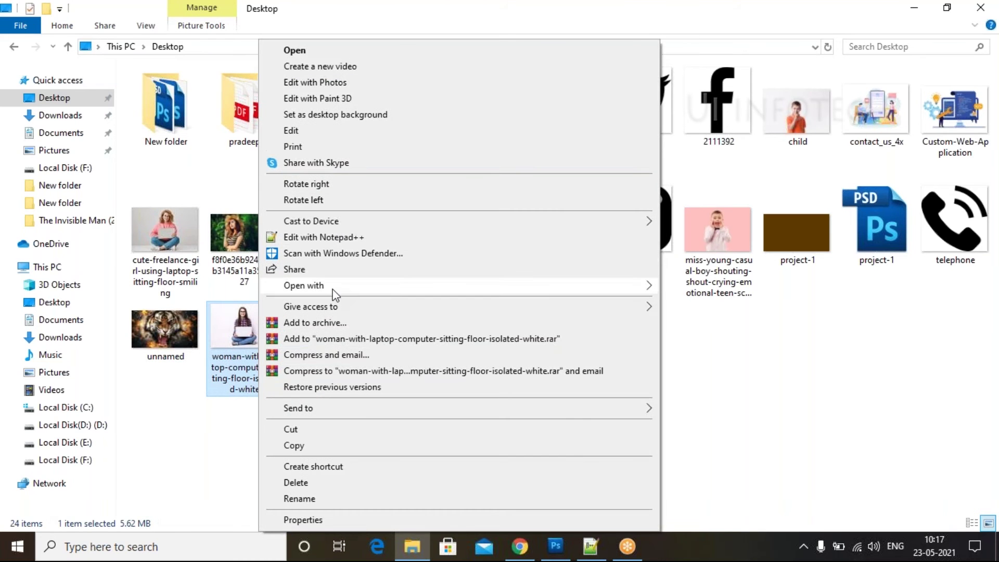
{"action": "mouse_move", "coordinate": [333, 295]}
{"action": "left_click", "coordinate": [684, 285]}
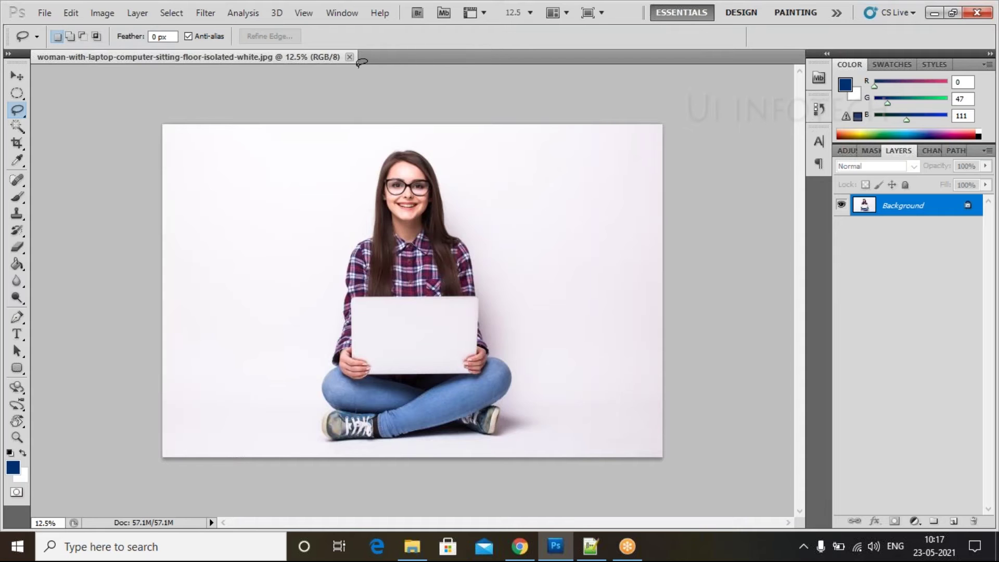
Step: Place the child image from the Desktop over the woman's photo, commit it, and delete the placed layer
{"action": "left_click", "coordinate": [45, 12]}
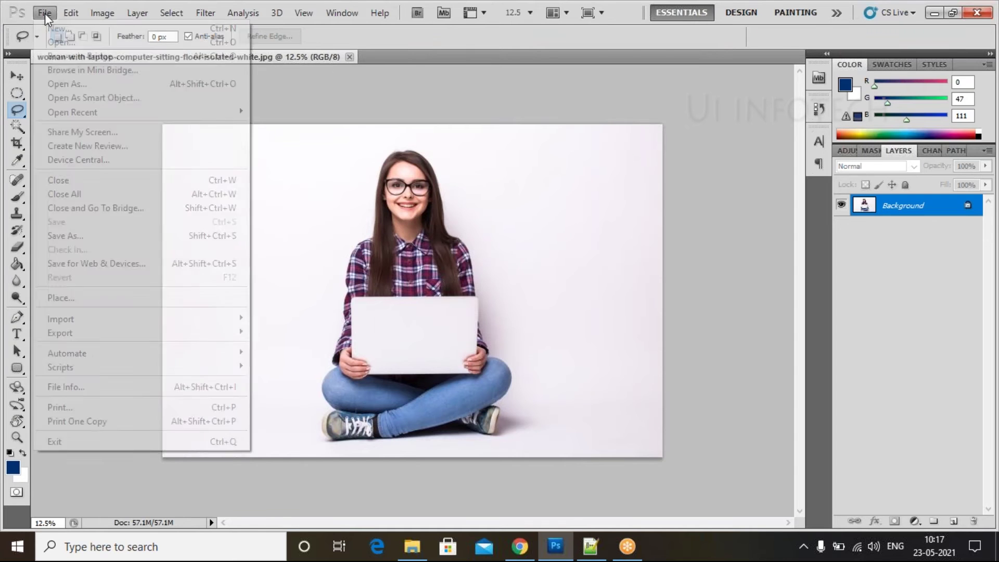
{"action": "left_click", "coordinate": [99, 300]}
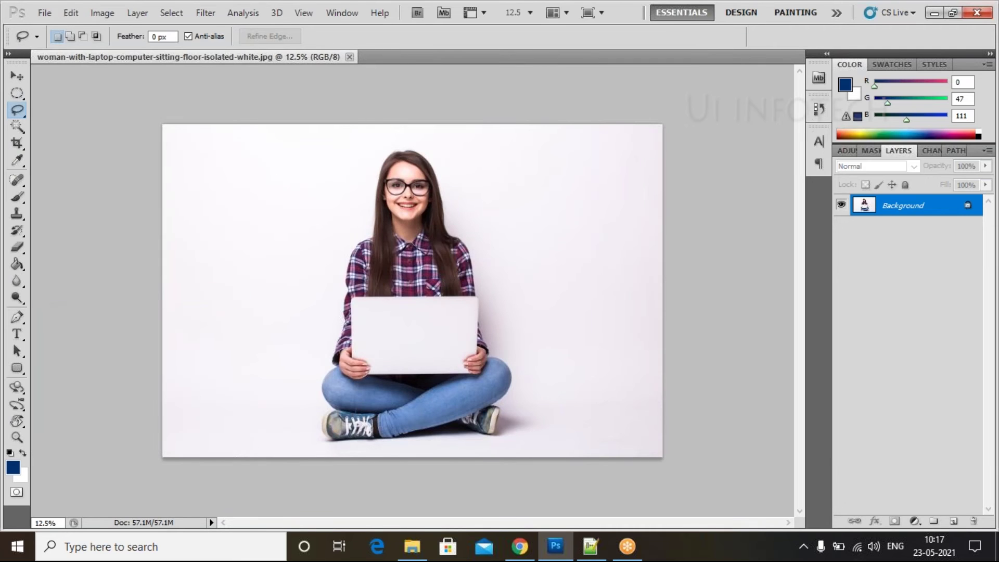
{"action": "left_click", "coordinate": [398, 357]}
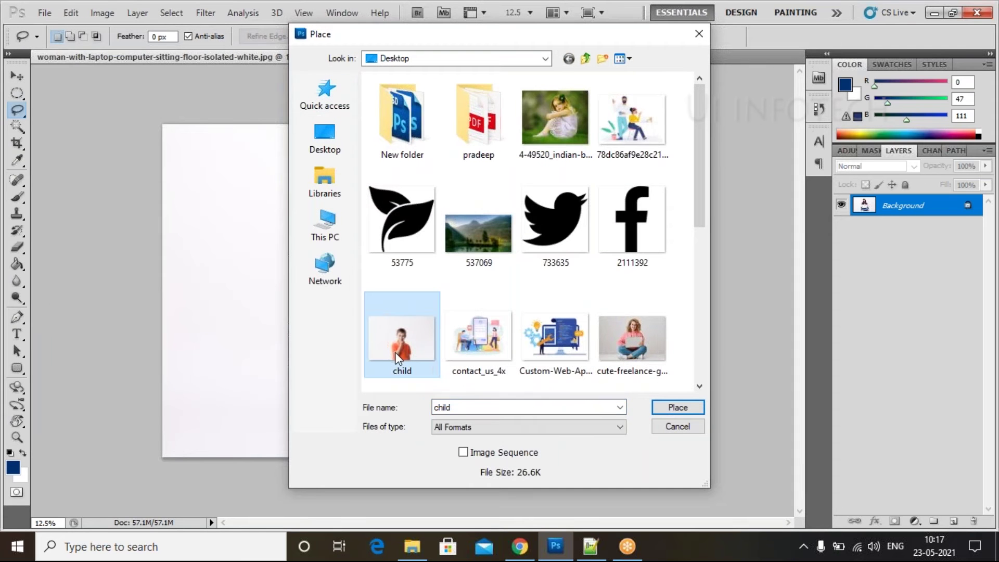
{"action": "left_click", "coordinate": [676, 408]}
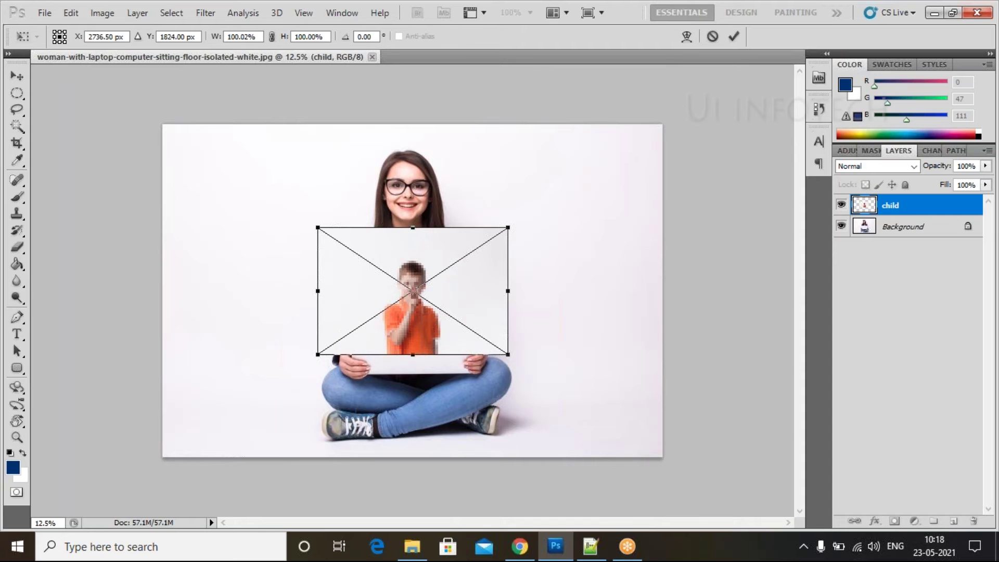
{"action": "key", "text": "Return"}
{"action": "key", "text": "l"}
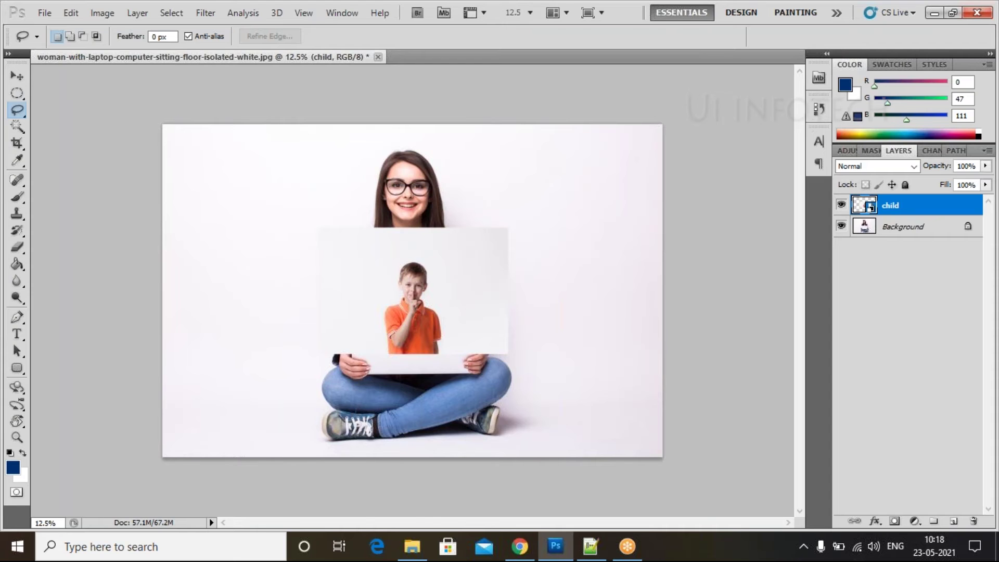
{"action": "key", "text": "Delete"}
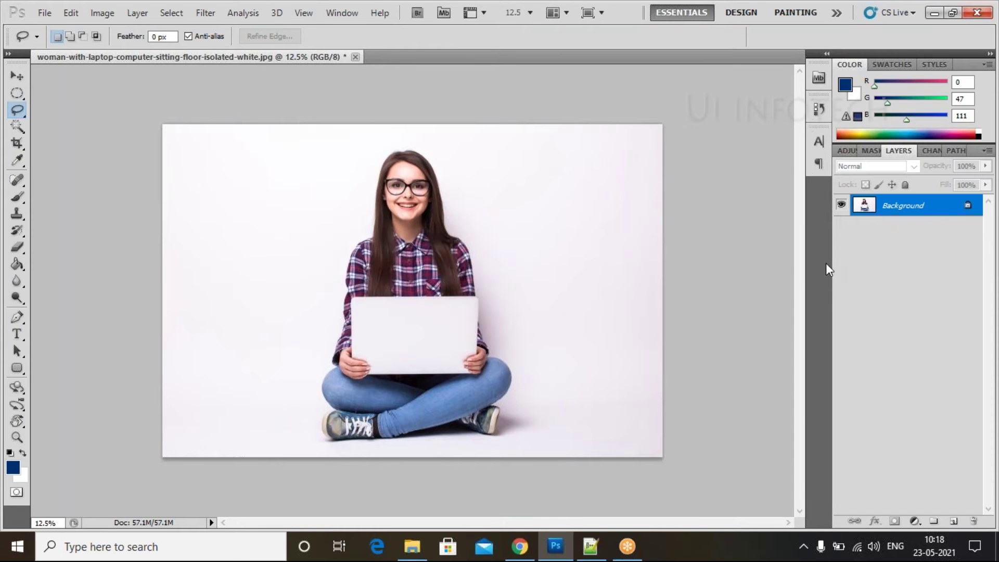
Step: Convert the locked Background of the woman's photo into an editable layer named Layer 0
{"action": "double_click", "coordinate": [895, 207]}
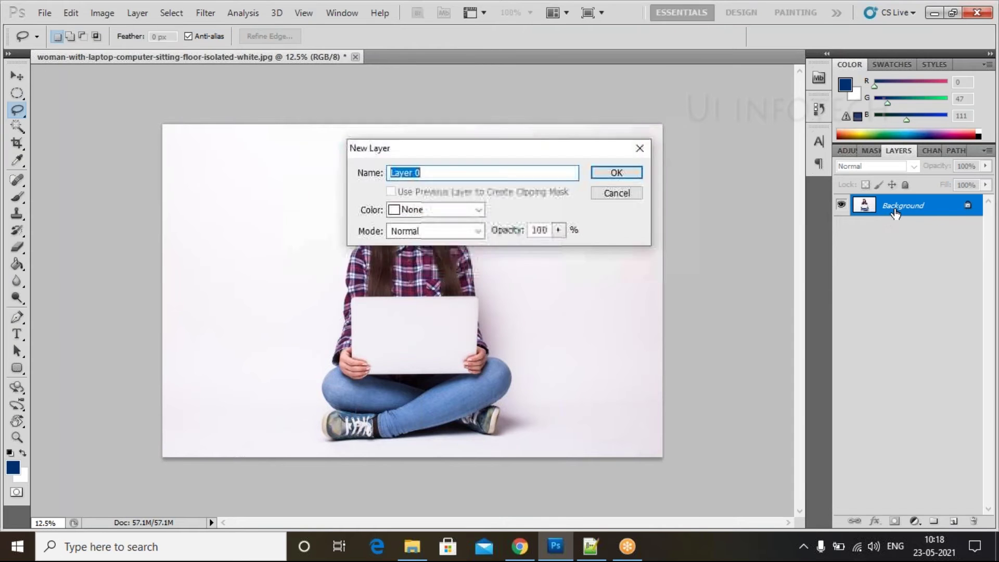
{"action": "left_click", "coordinate": [617, 174]}
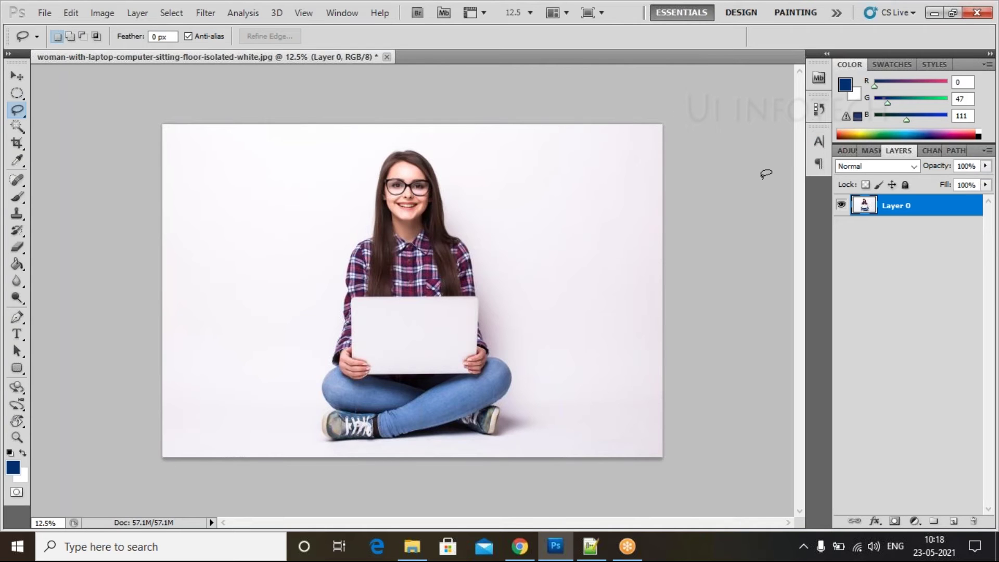
Step: Duplicate Layer 0 within the same document under the name layer1, and undo the duplication
{"action": "right_click", "coordinate": [899, 206]}
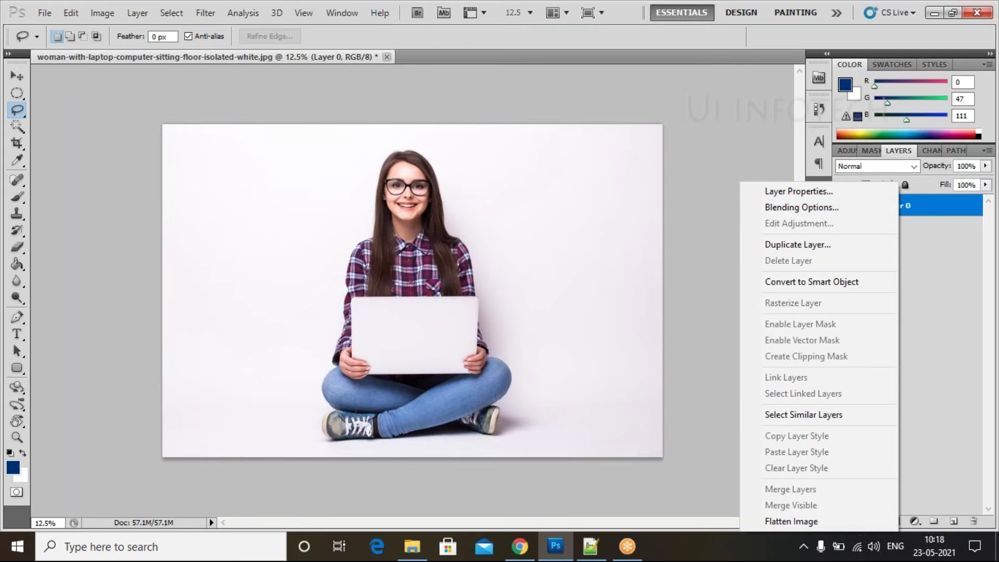
{"action": "left_click", "coordinate": [835, 249]}
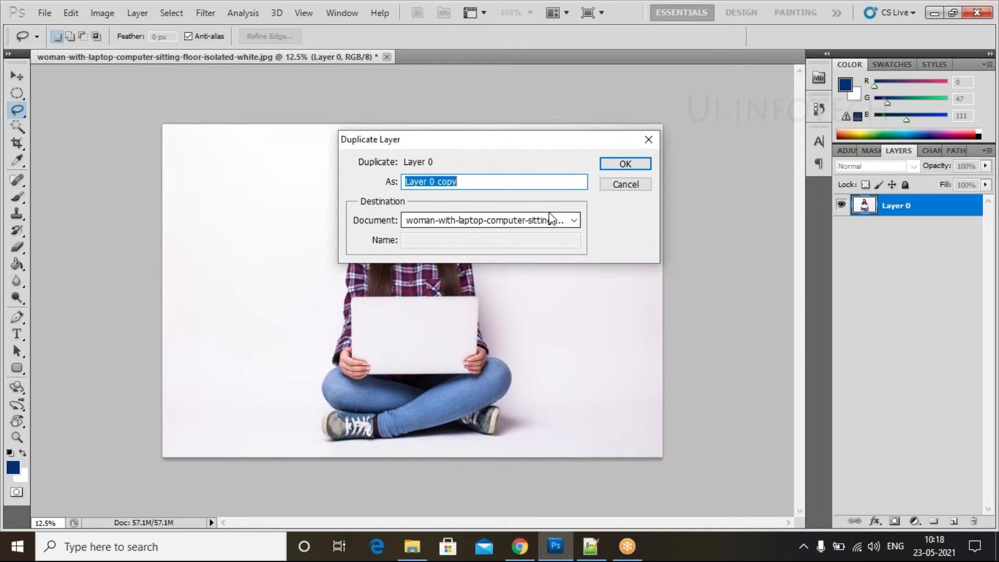
{"action": "key", "text": "BackSpace"}
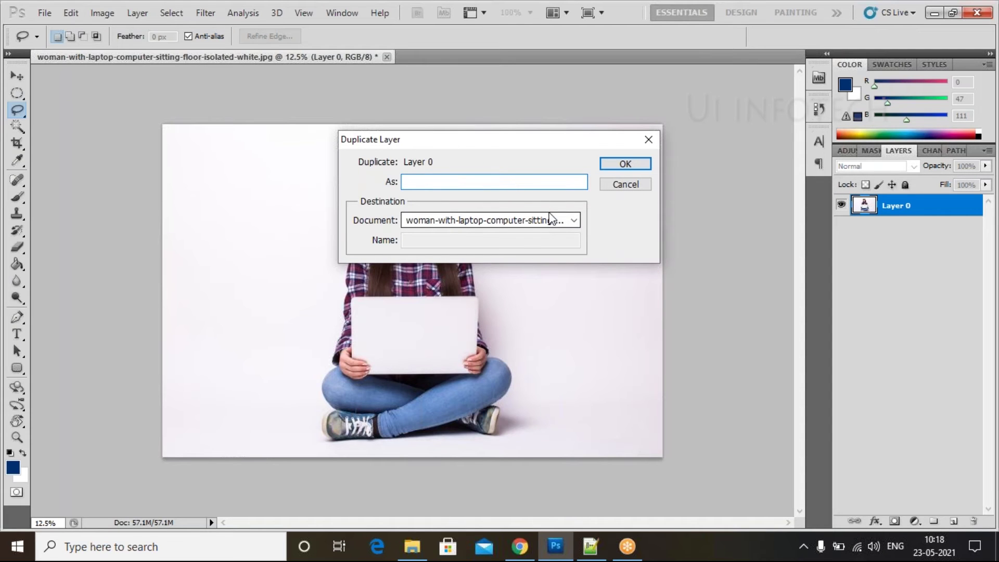
{"action": "type", "text": "layer1"}
{"action": "left_click", "coordinate": [630, 165]}
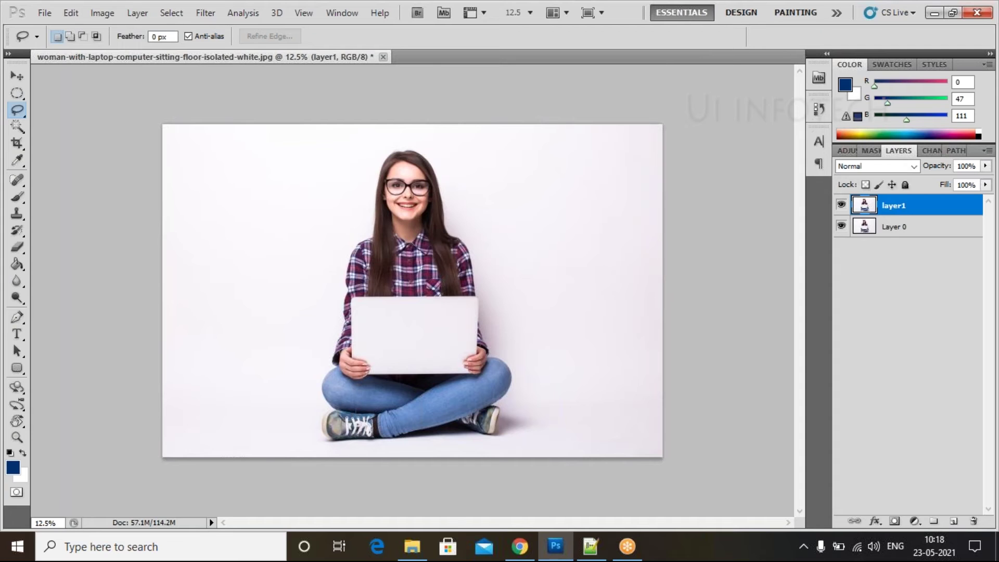
{"action": "key", "text": "ctrl+z"}
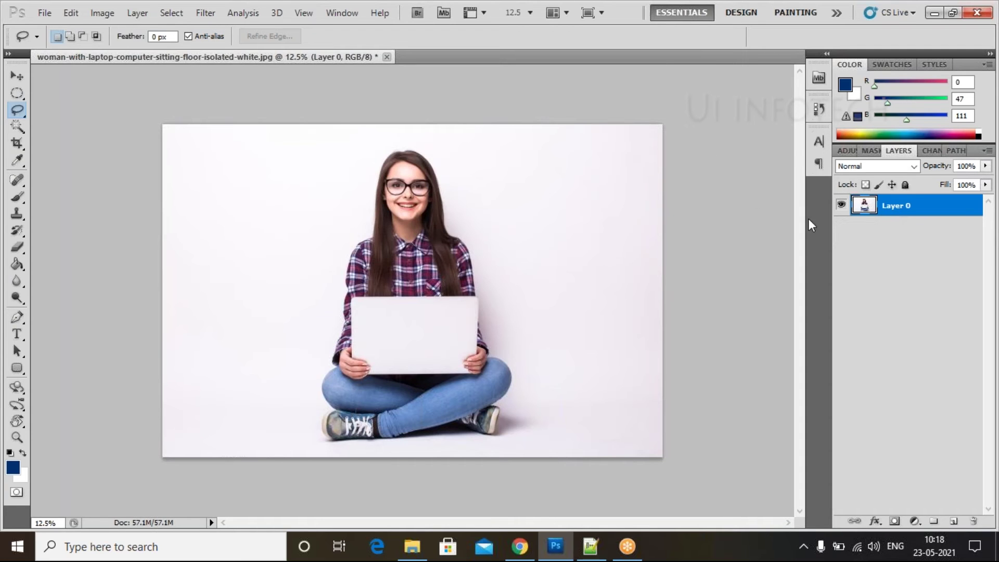
{"action": "right_click", "coordinate": [913, 206]}
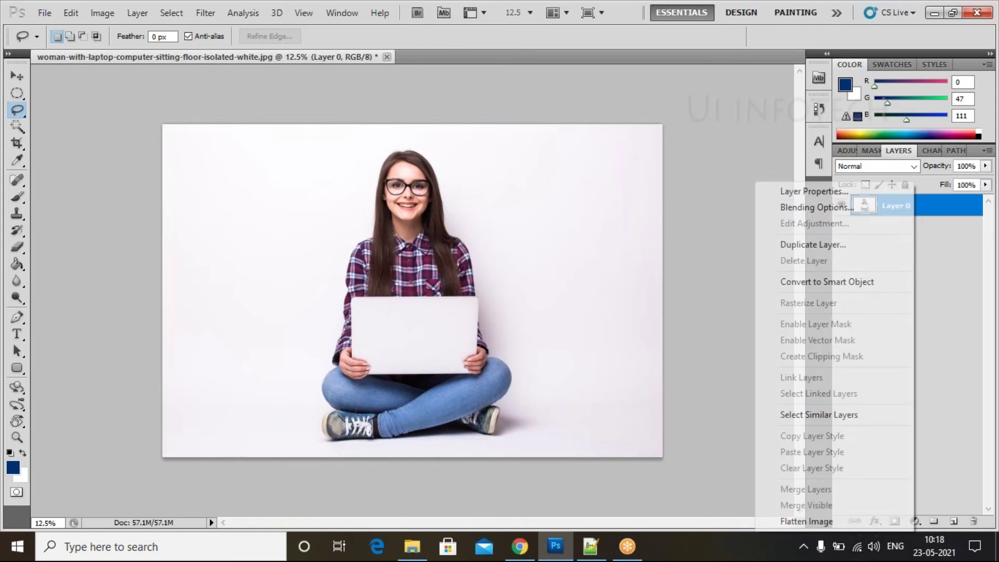
{"action": "left_click", "coordinate": [933, 262]}
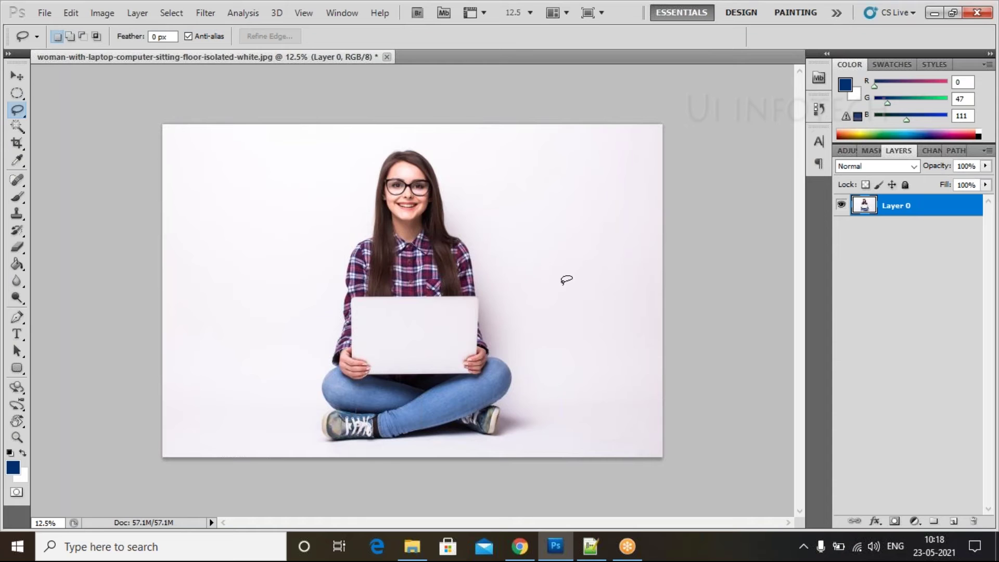
Step: Duplicate Layer 0 using the Move tool, shifting the copy horizontally so it covers the right half of the canvas
{"action": "left_click", "coordinate": [19, 79]}
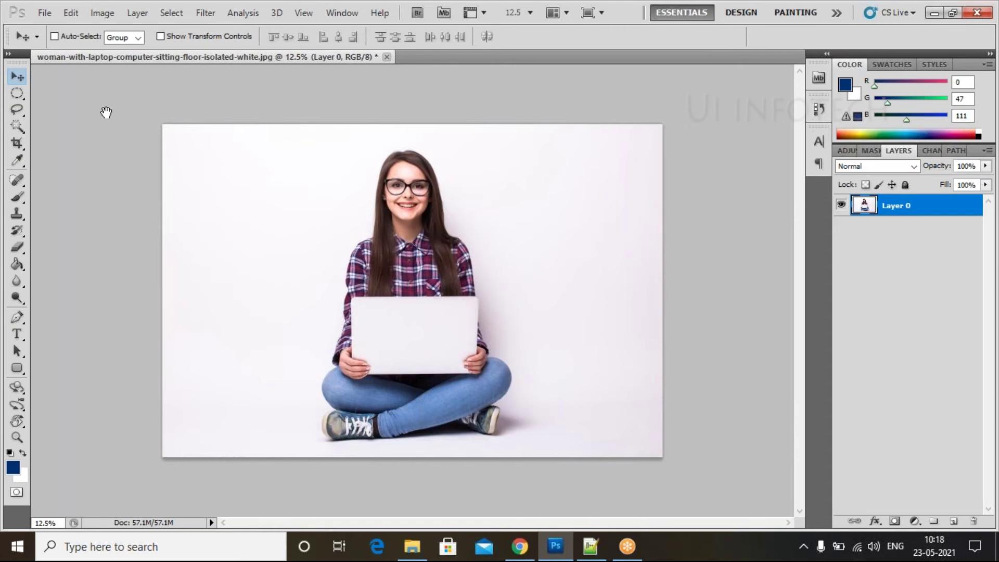
{"action": "mouse_move", "coordinate": [340, 213]}
{"action": "left_mouse_down"}
{"action": "mouse_move", "coordinate": [448, 357]}
{"action": "mouse_move", "coordinate": [412, 246]}
{"action": "mouse_move", "coordinate": [339, 210]}
{"action": "left_mouse_up"}
{"action": "left_click_drag", "start_coordinate": [509, 261], "coordinate": [731, 262]}
{"action": "key", "text": "ctrl+j"}
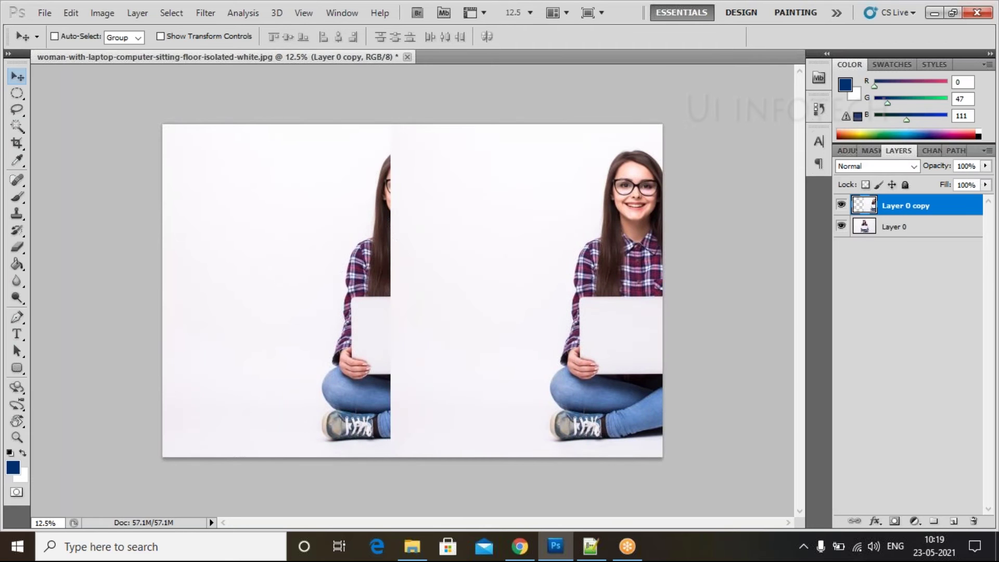
Step: Make two more offset copies of the duplicated layer with the Move tool, and delete all three copies above Layer 0
{"action": "left_click_drag", "start_coordinate": [547, 270], "coordinate": [216, 346]}
{"action": "left_click_drag", "start_coordinate": [278, 364], "coordinate": [415, 450]}
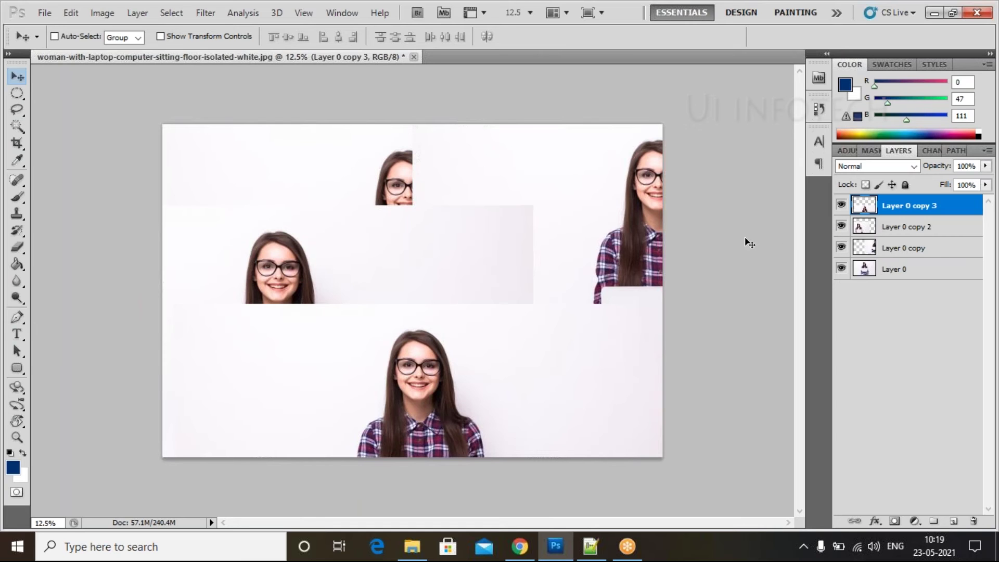
{"action": "key", "text": "Delete"}
{"action": "key", "text": "Delete"}
{"action": "key", "text": "Delete"}
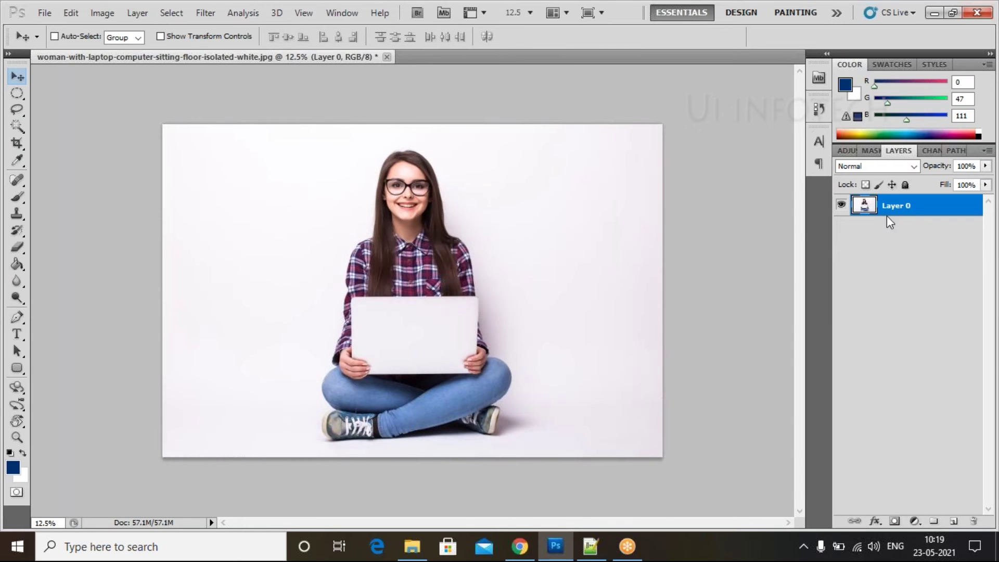
Step: Select the entire canvas, copy the selection of Layer 0 to a new layer, shift that copy diagonally and delete it
{"action": "right_click", "coordinate": [889, 215]}
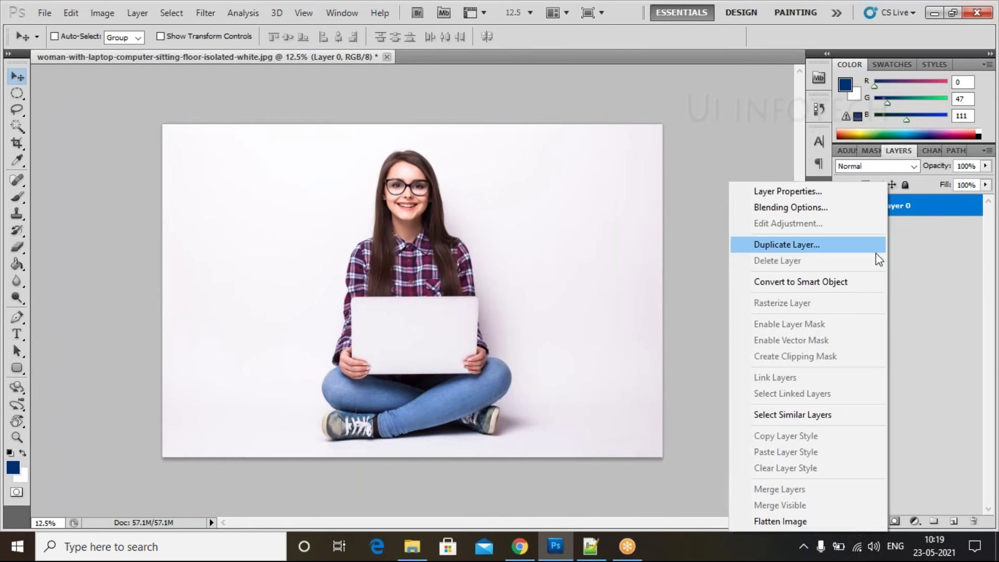
{"action": "left_click", "coordinate": [922, 261]}
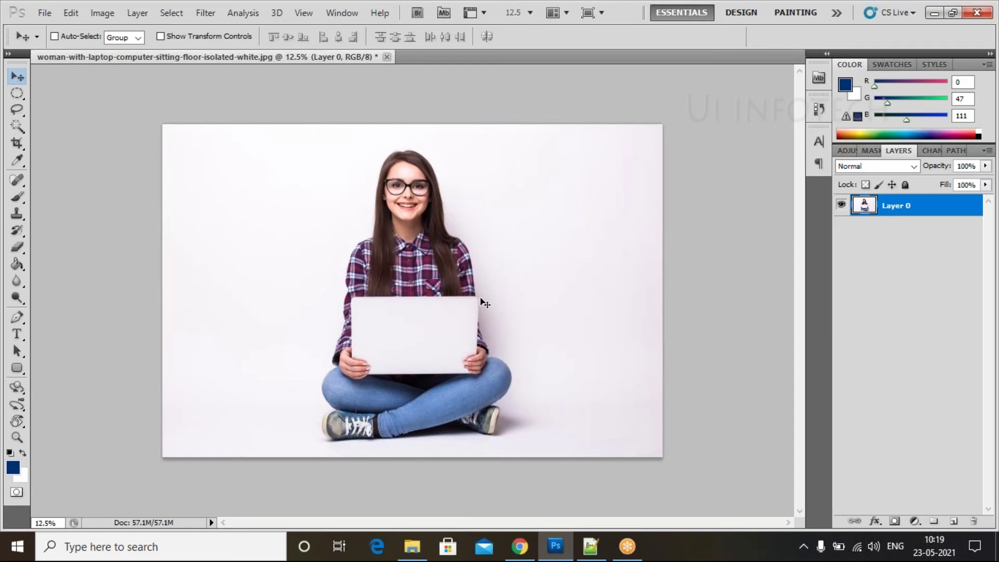
{"action": "key", "text": "ctrl+a"}
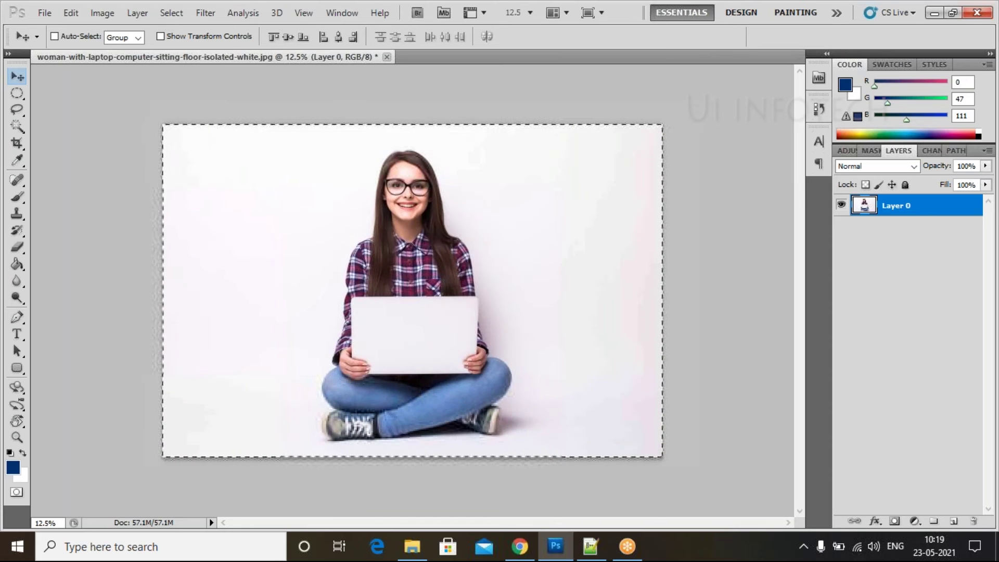
{"action": "key", "text": "ctrl+j"}
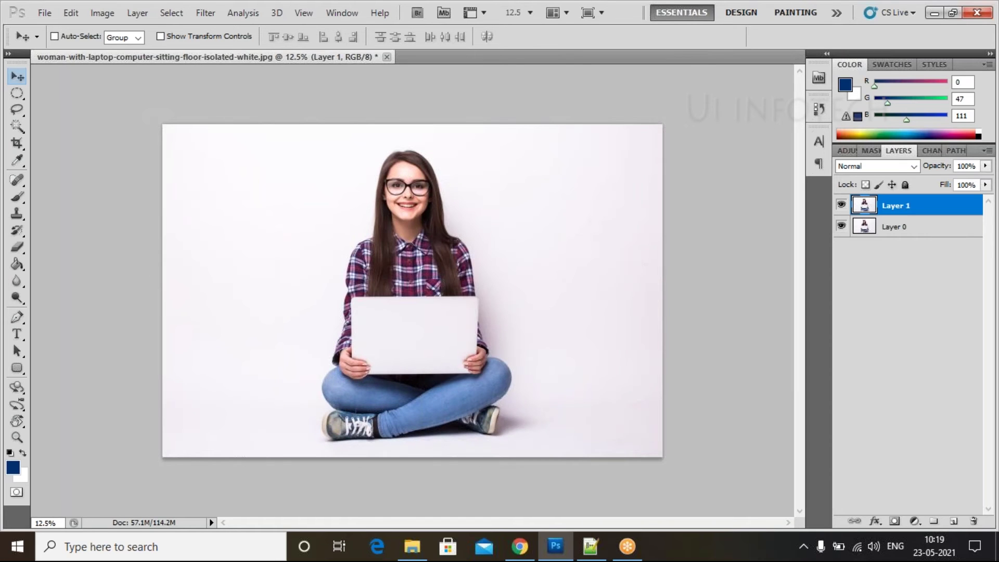
{"action": "left_click_drag", "start_coordinate": [456, 299], "coordinate": [558, 426]}
{"action": "key", "text": "Delete"}
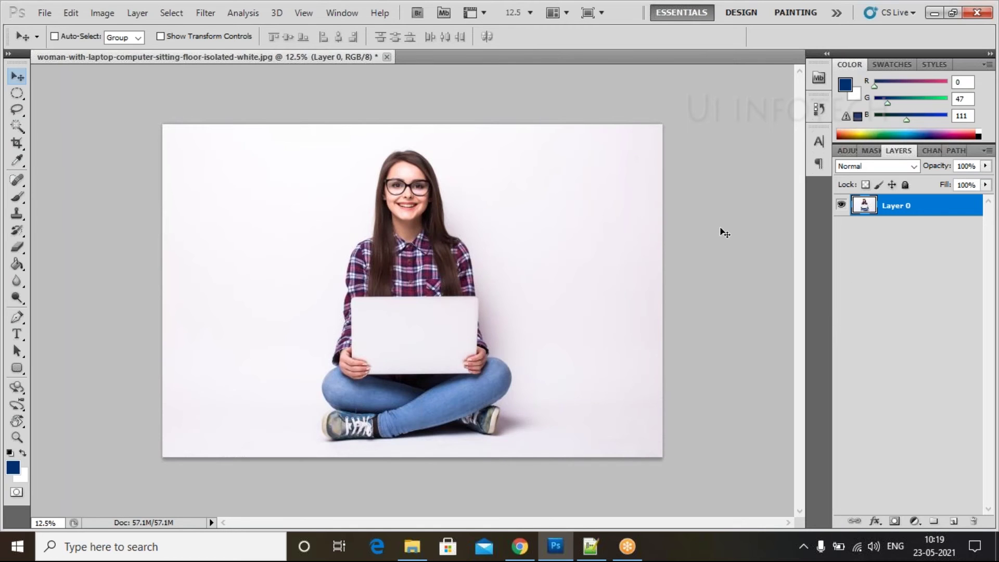
Step: Duplicate Layer 0 without a selection, move the copy down over the original and delete the copy
{"action": "key", "text": "ctrl+j"}
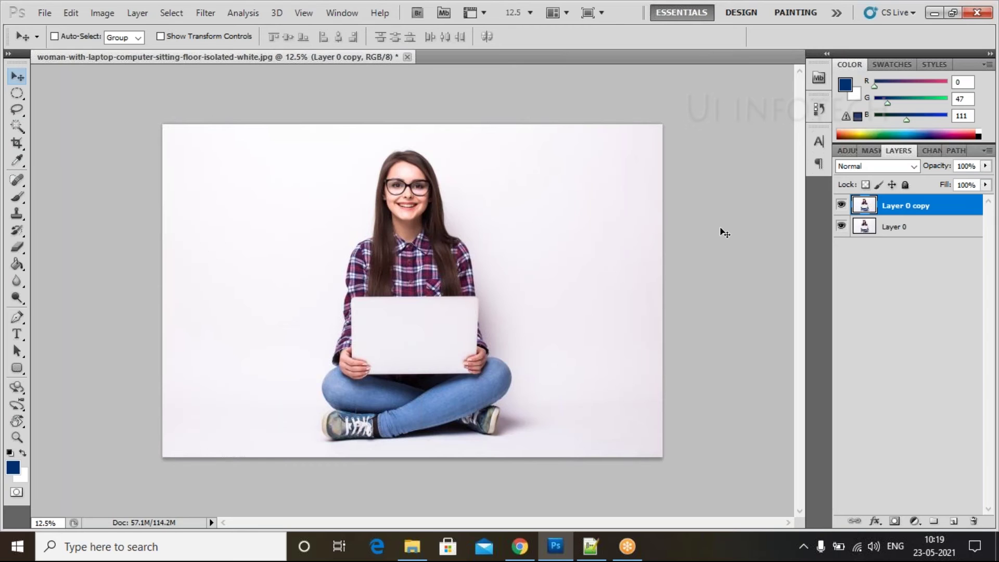
{"action": "left_click_drag", "start_coordinate": [421, 270], "coordinate": [385, 368]}
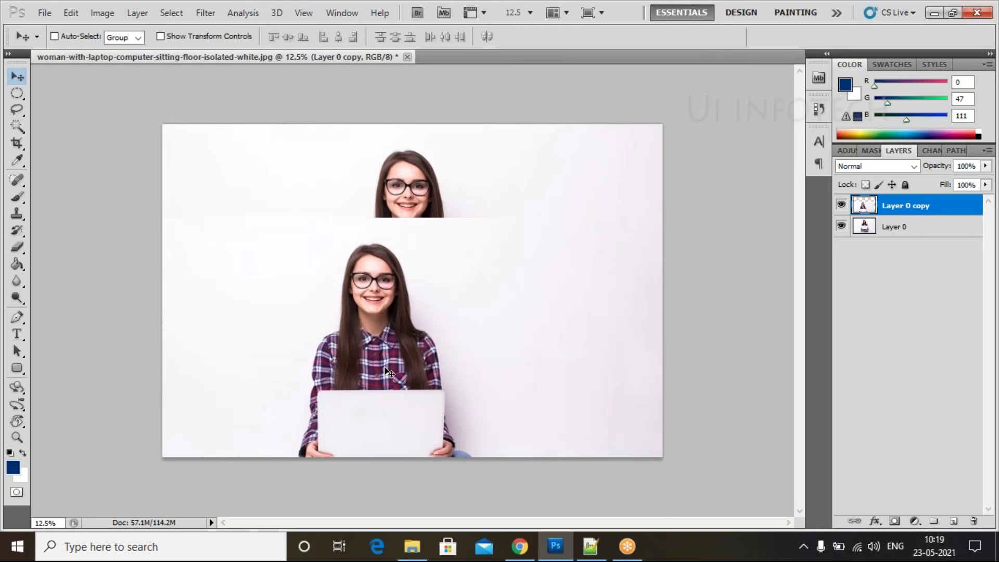
{"action": "key", "text": "Delete"}
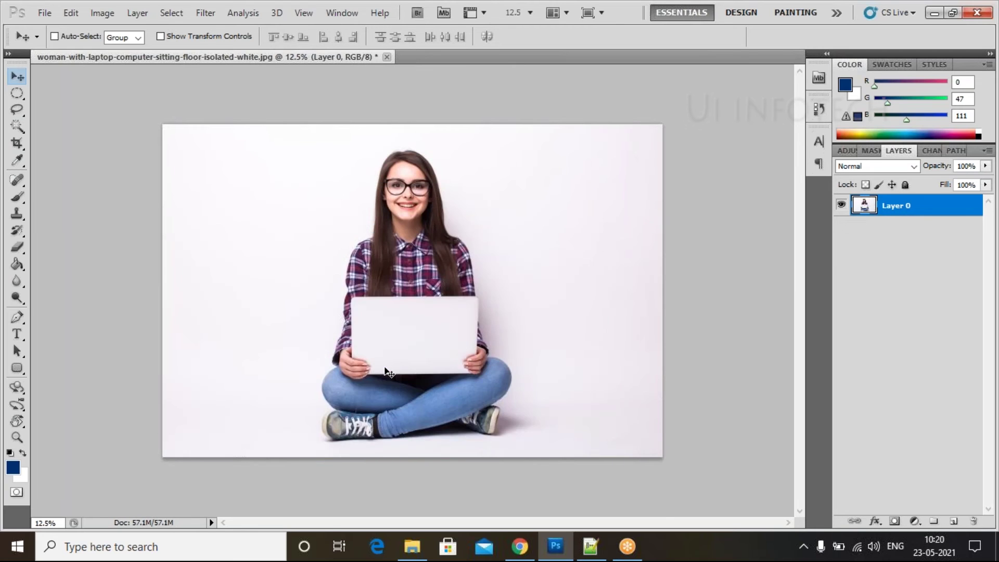
Step: Switch to Notepad++ and begin a note on line 2 with the text "To duplicate the layer -"
{"action": "left_click", "coordinate": [590, 546]}
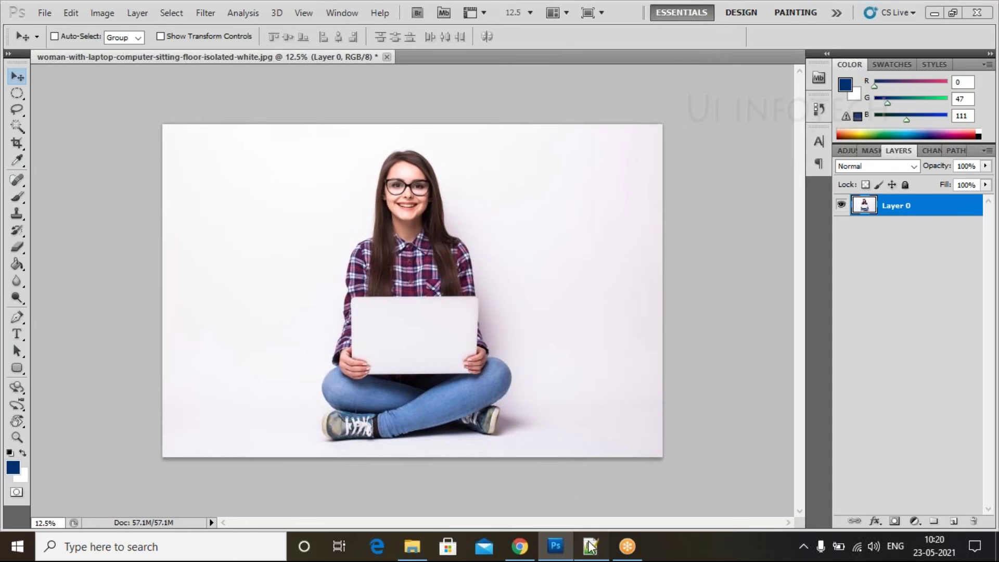
{"action": "key", "text": "Return"}
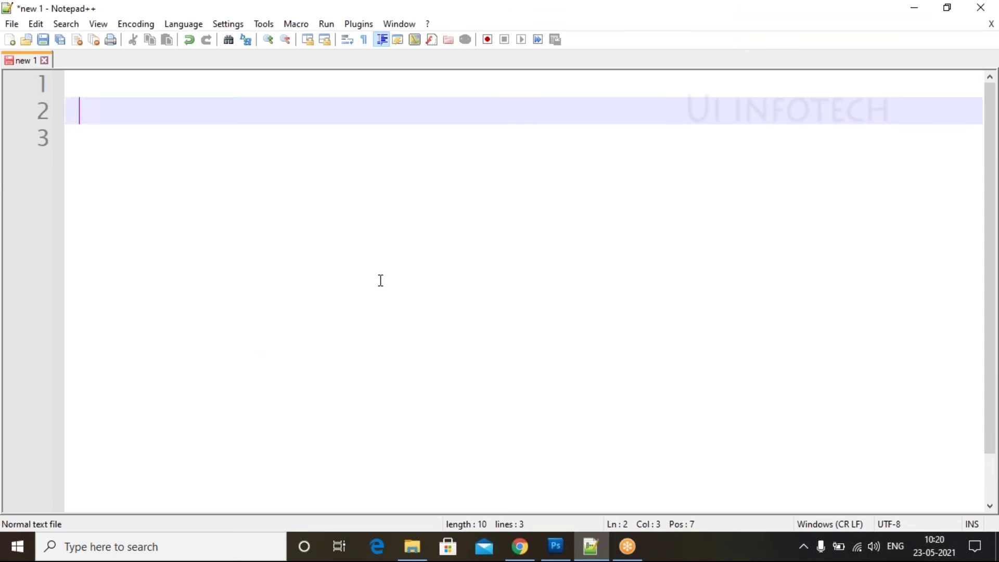
{"action": "key", "text": "Home"}
{"action": "type", "text": "o"}
{"action": "key", "text": "BackSpace"}
{"action": "key", "text": "BackSpace"}
{"action": "type", "text": "To dupli"}
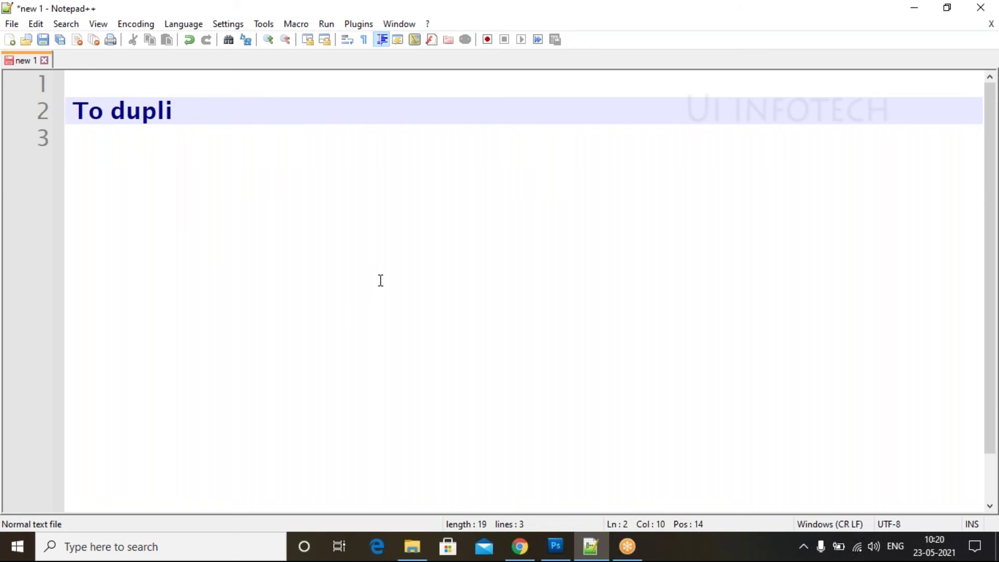
{"action": "type", "text": "cate "}
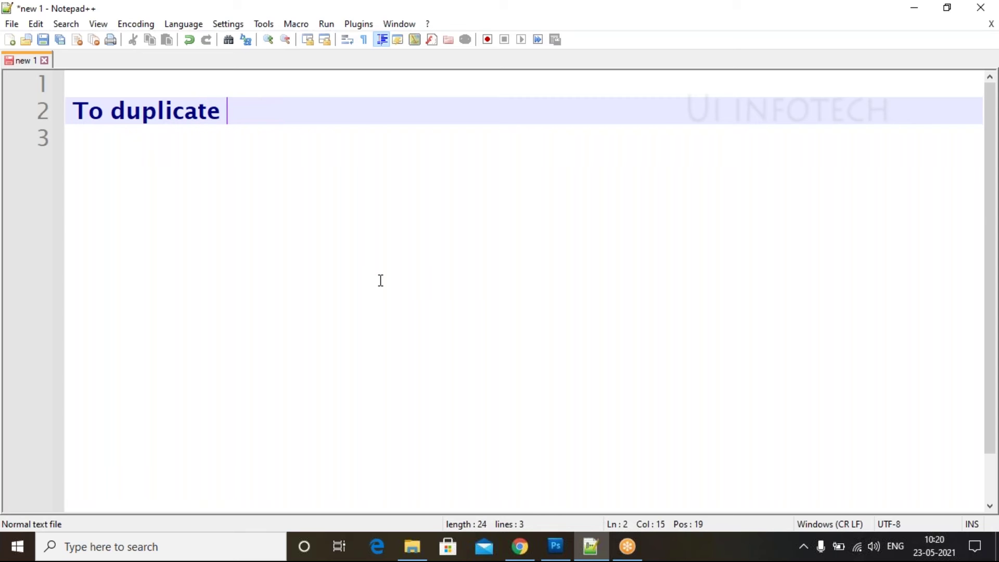
{"action": "type", "text": "the layer -"}
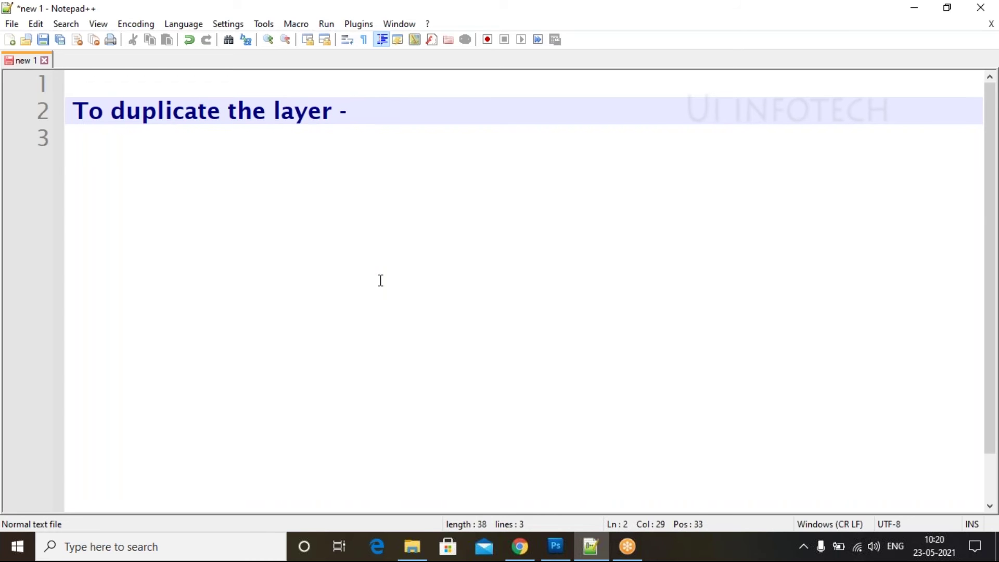
Step: Complete the note's line 2 with the words "right click on layer select duplicate layer"
{"action": "type", "text": "   right cli"}
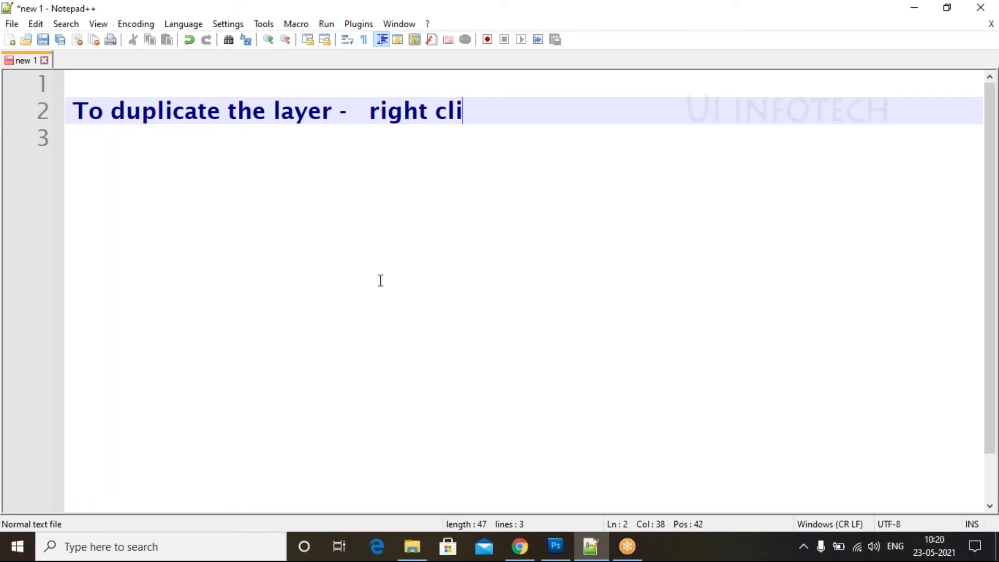
{"action": "type", "text": "ck on layee"}
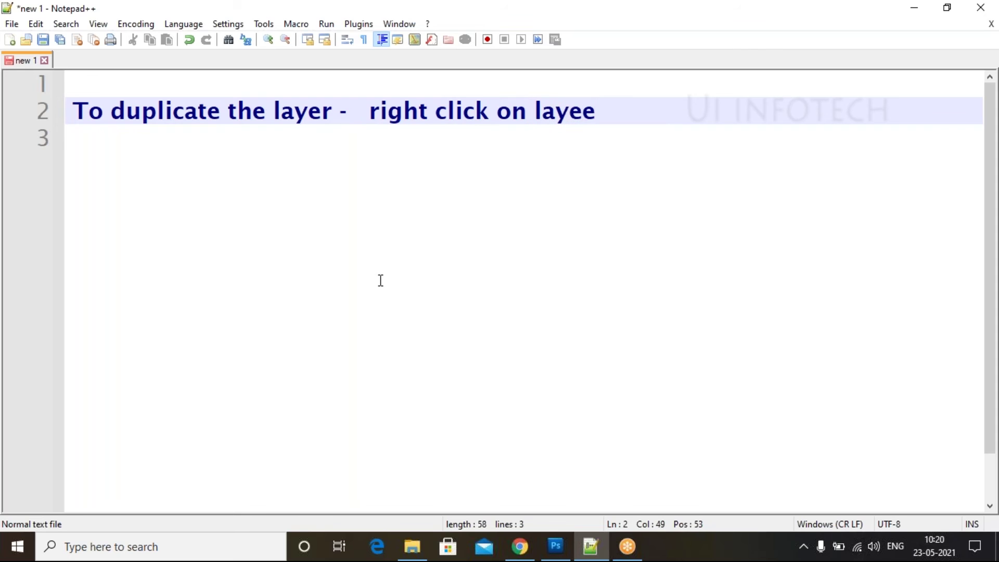
{"action": "key", "text": "BackSpace"}
{"action": "type", "text": "r  sel"}
{"action": "type", "text": "ect "}
{"action": "type", "text": "du"}
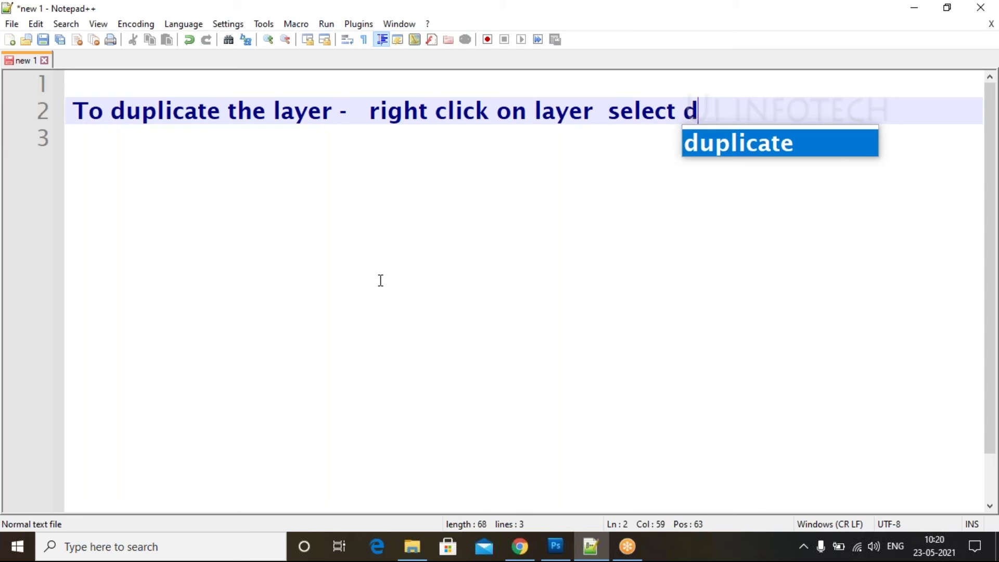
{"action": "key", "text": "Return"}
{"action": "type", "text": "later"}
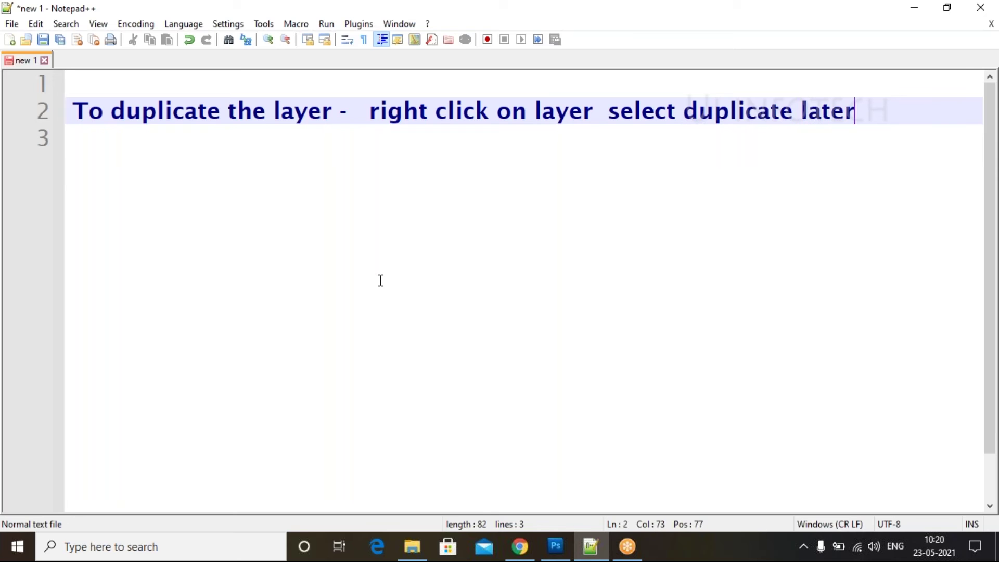
{"action": "type", "text": "="}
{"action": "key", "text": "BackSpace"}
{"action": "key", "text": "BackSpace"}
{"action": "key", "text": "BackSpace"}
{"action": "key", "text": "BackSpace"}
{"action": "type", "text": "yer"}
{"action": "key", "text": "Escape"}
Step: Add the note "use ctrl+ j" on line 4, leaving a blank line above it
{"action": "key", "text": "Return"}
{"action": "key", "text": "Return"}
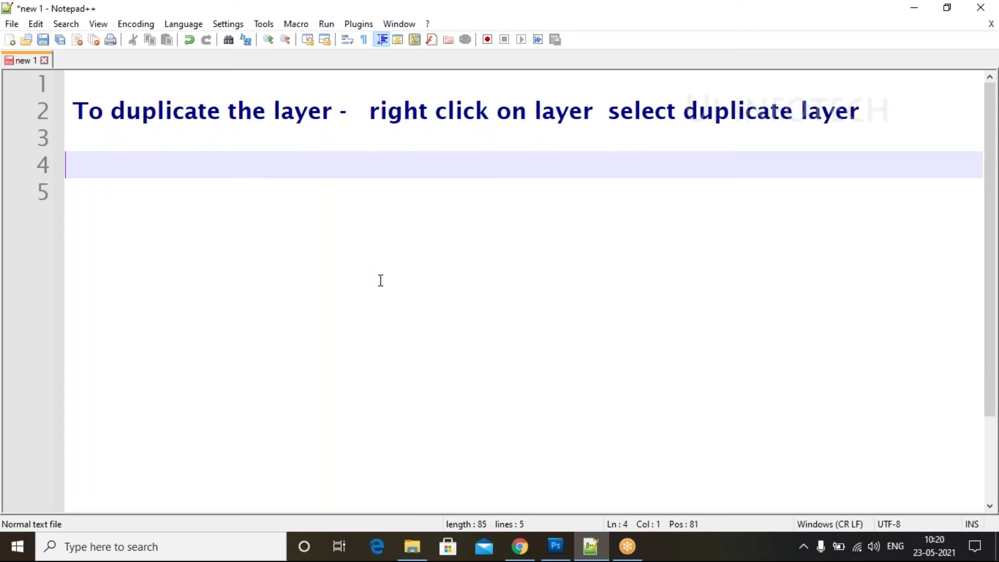
{"action": "type", "text": "se"}
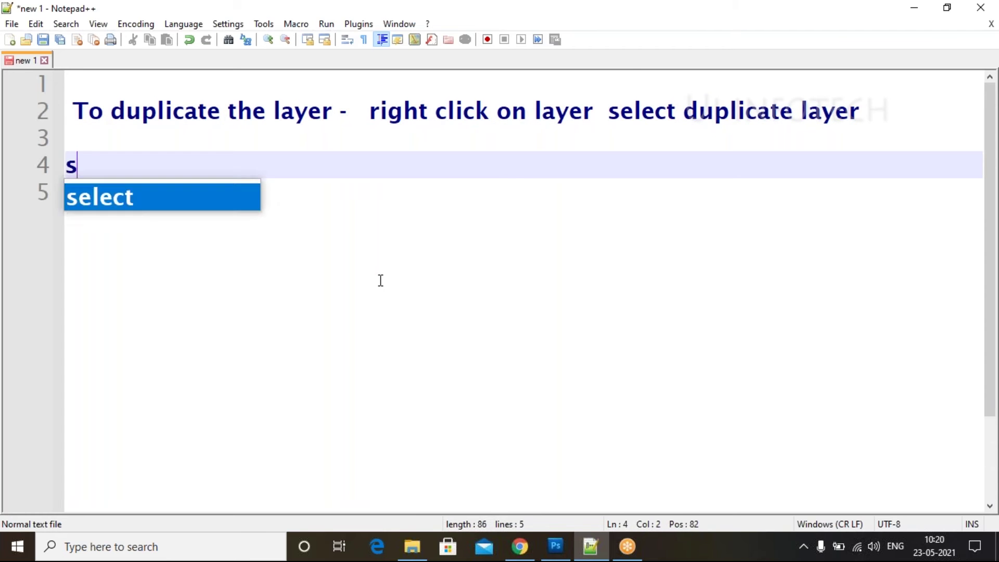
{"action": "key", "text": "BackSpace"}
{"action": "key", "text": "BackSpace"}
{"action": "key", "text": "BackSpace"}
{"action": "type", "text": "u"}
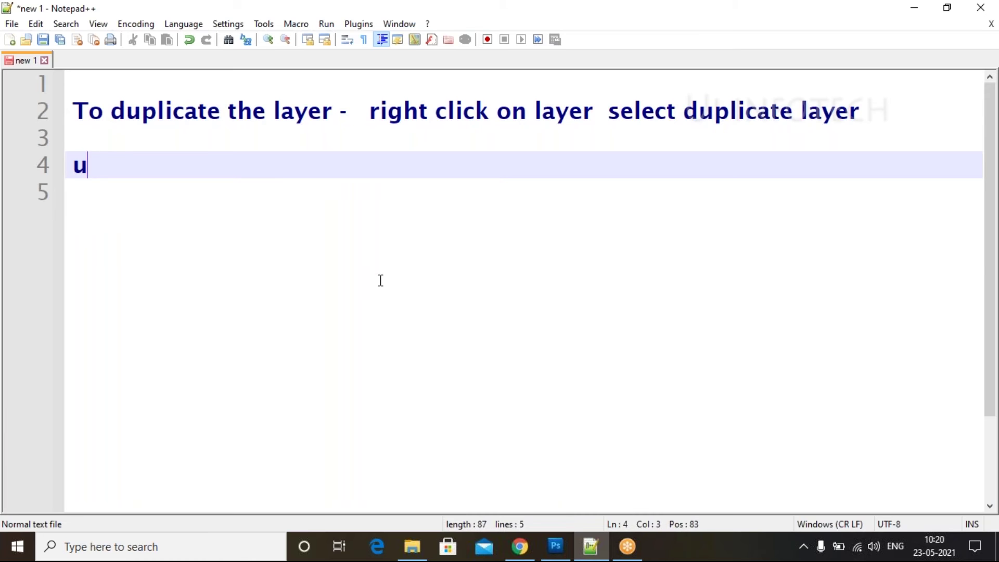
{"action": "type", "text": "se ctr"}
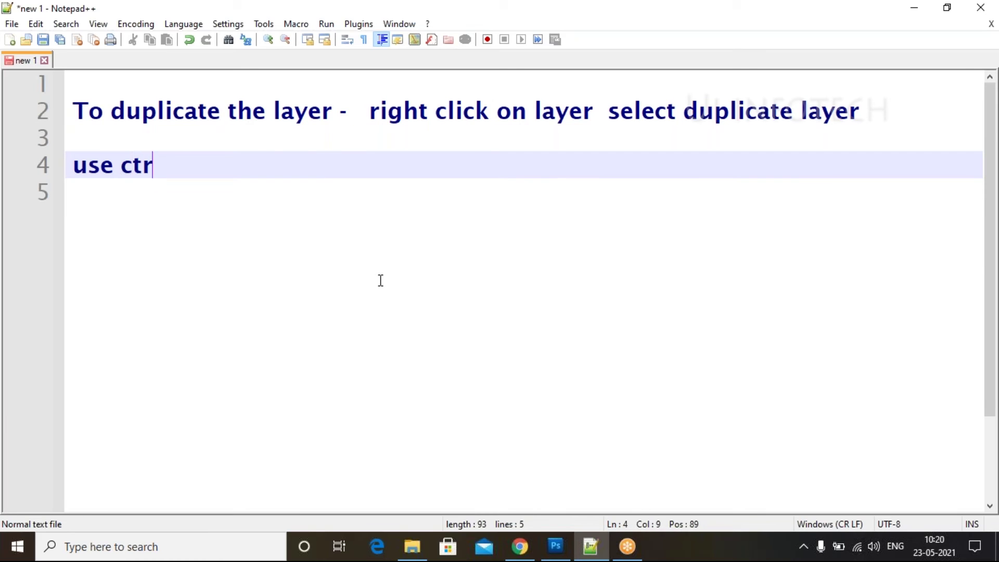
{"action": "type", "text": "l+ "}
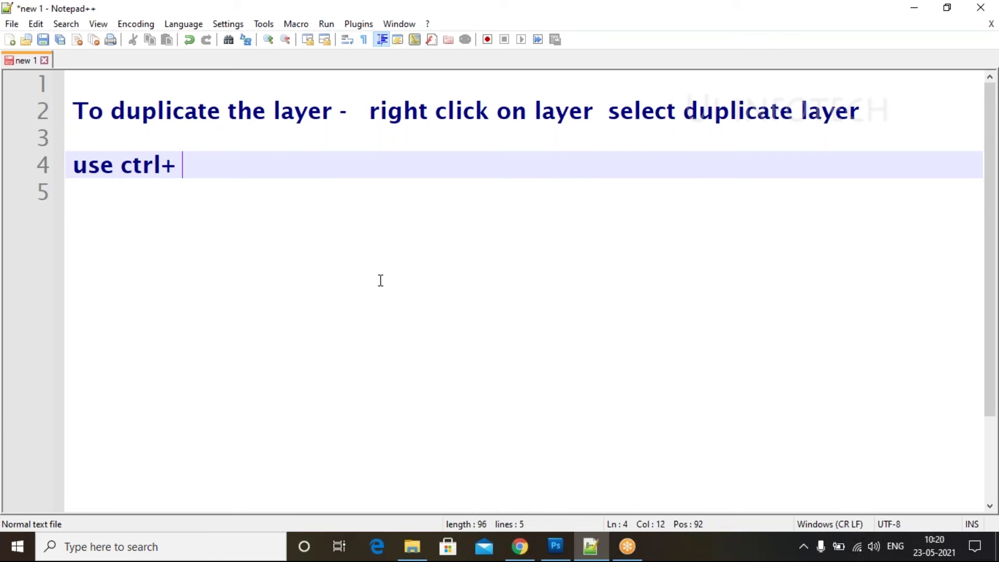
{"action": "type", "text": "j"}
Step: Add the note "press alt in keyboard drag an object" on line 6, leaving a blank line above it
{"action": "key", "text": "Return"}
{"action": "key", "text": "Return"}
{"action": "type", "text": "use"}
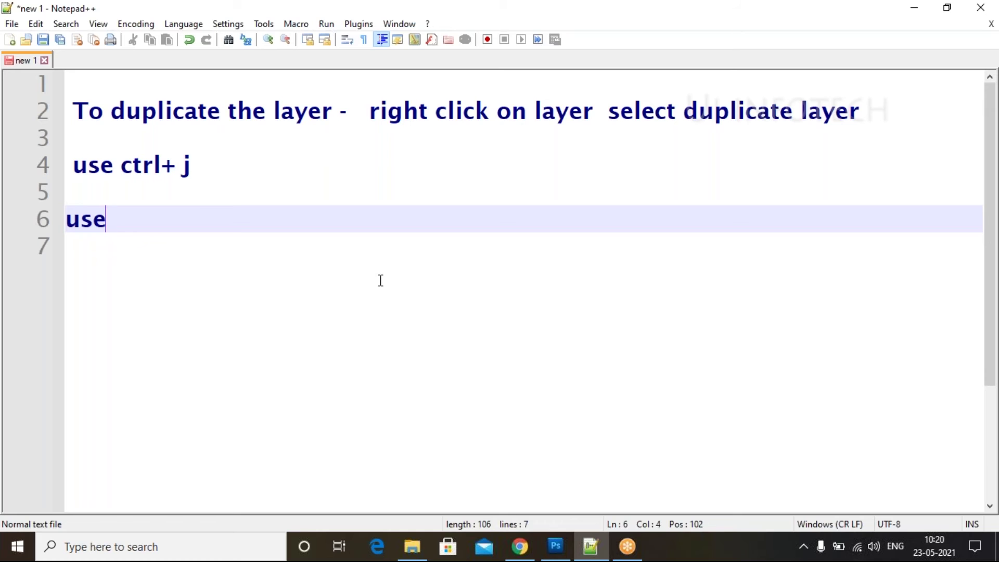
{"action": "key", "text": "BackSpace"}
{"action": "key", "text": "BackSpace"}
{"action": "key", "text": "BackSpace"}
{"action": "key", "text": "BackSpace"}
{"action": "type", "text": "pres"}
{"action": "key", "text": "BackSpace"}
{"action": "type", "text": "s alt "}
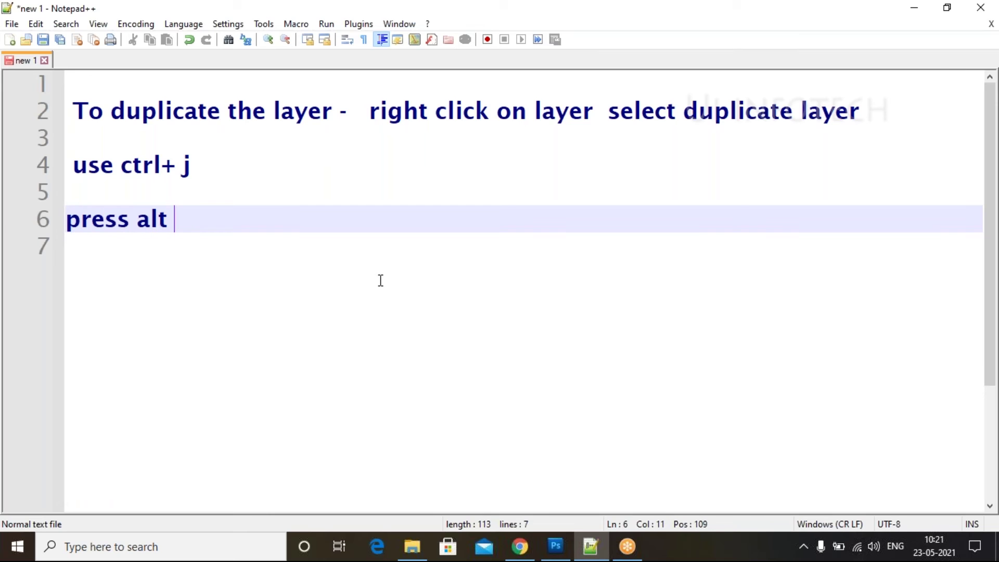
{"action": "type", "text": "in keyb"}
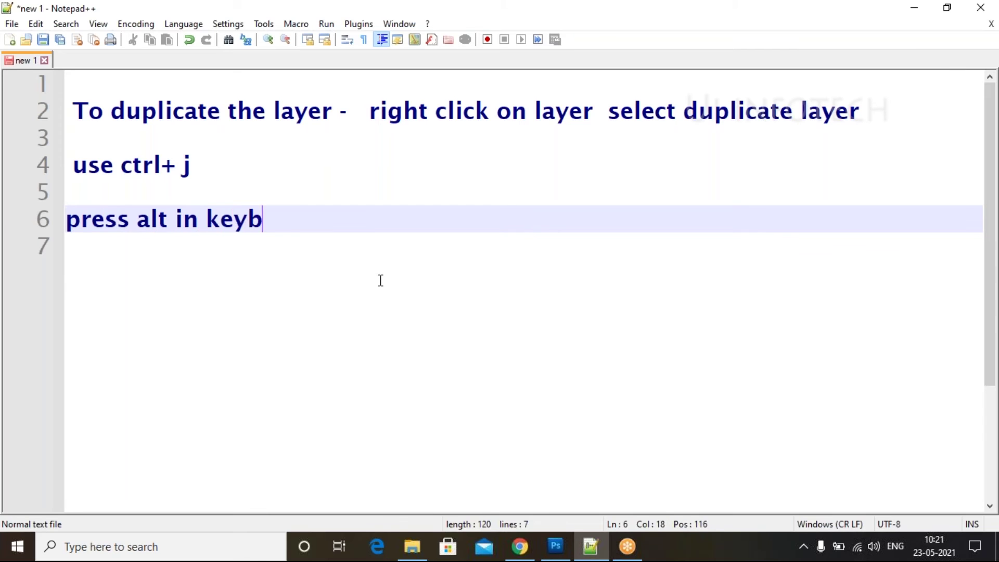
{"action": "type", "text": "oar"}
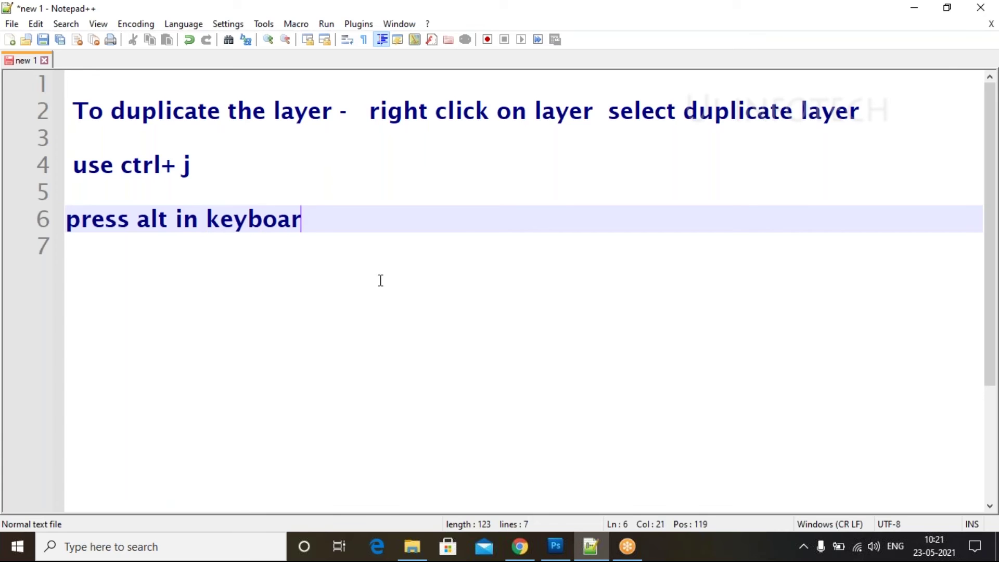
{"action": "type", "text": "d dra"}
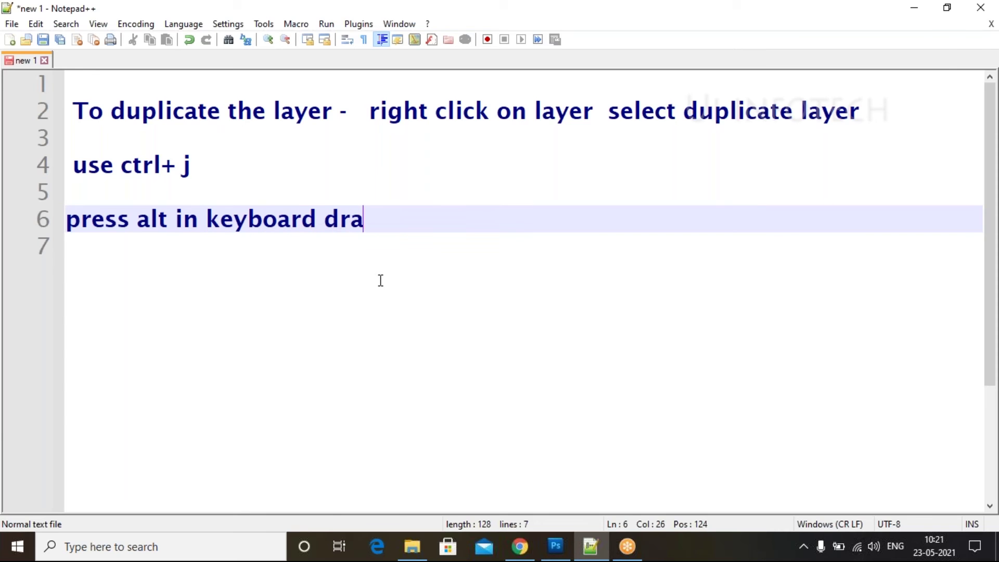
{"action": "type", "text": "g an "}
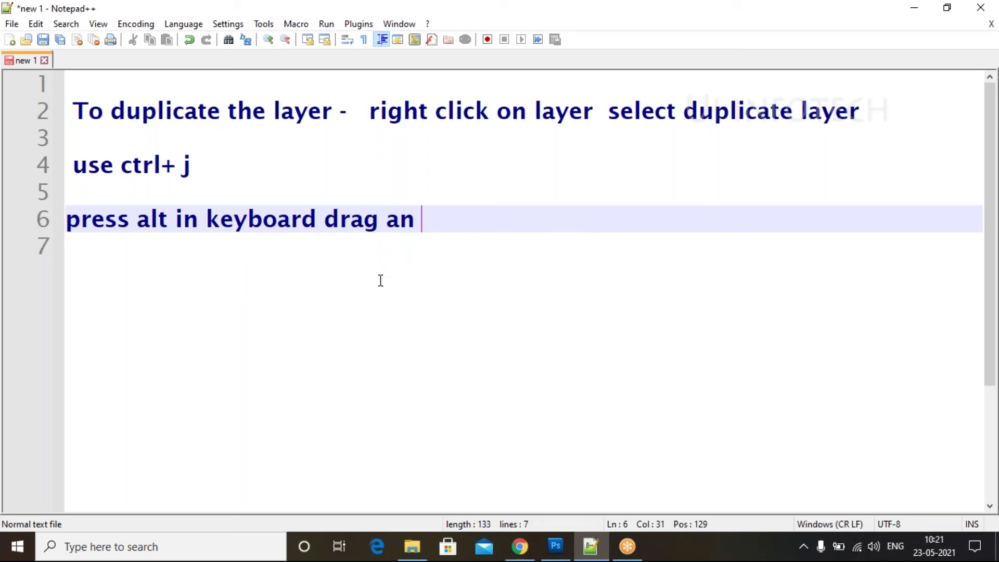
{"action": "type", "text": "oj"}
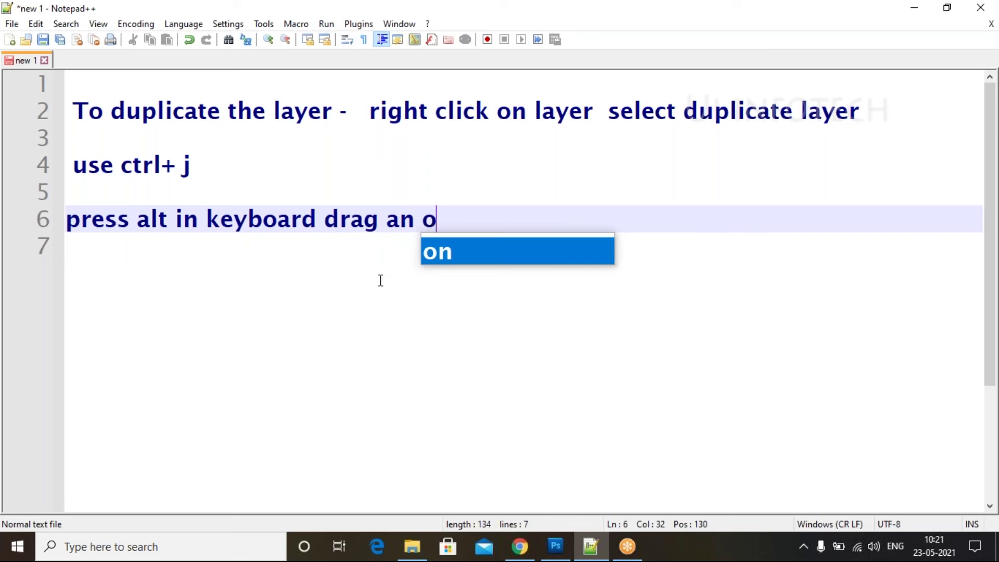
{"action": "key", "text": "BackSpace"}
{"action": "type", "text": "bject"}
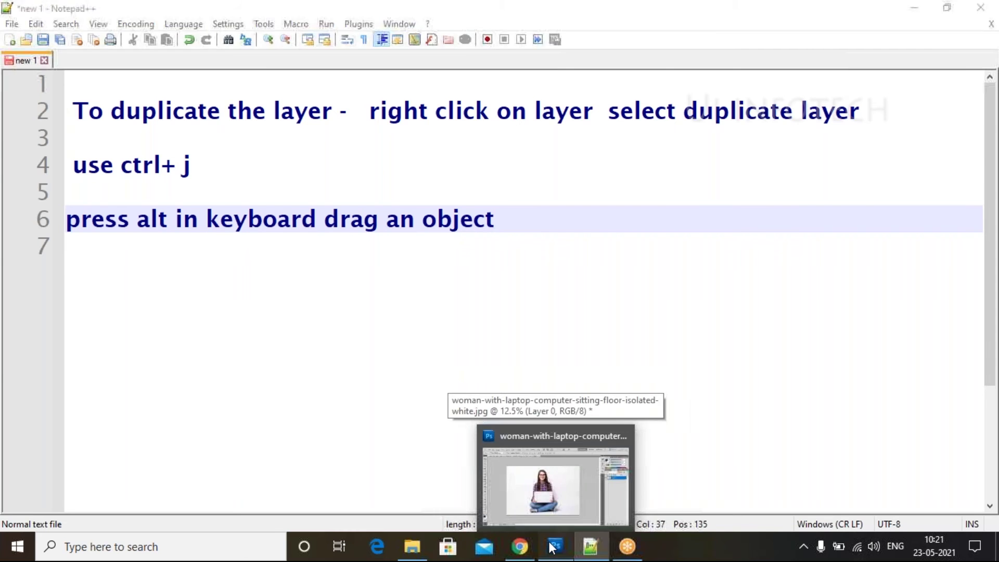
Step: Switch to Photoshop, duplicate Layer 0 of the woman's photo and hide the original Layer 0
{"action": "left_click", "coordinate": [572, 442]}
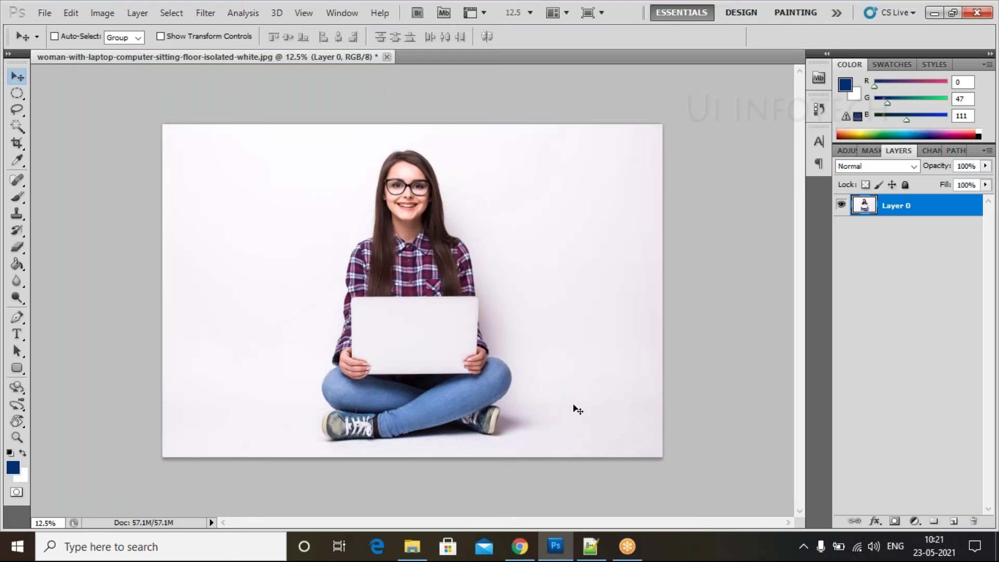
{"action": "key", "text": "ctrl+j"}
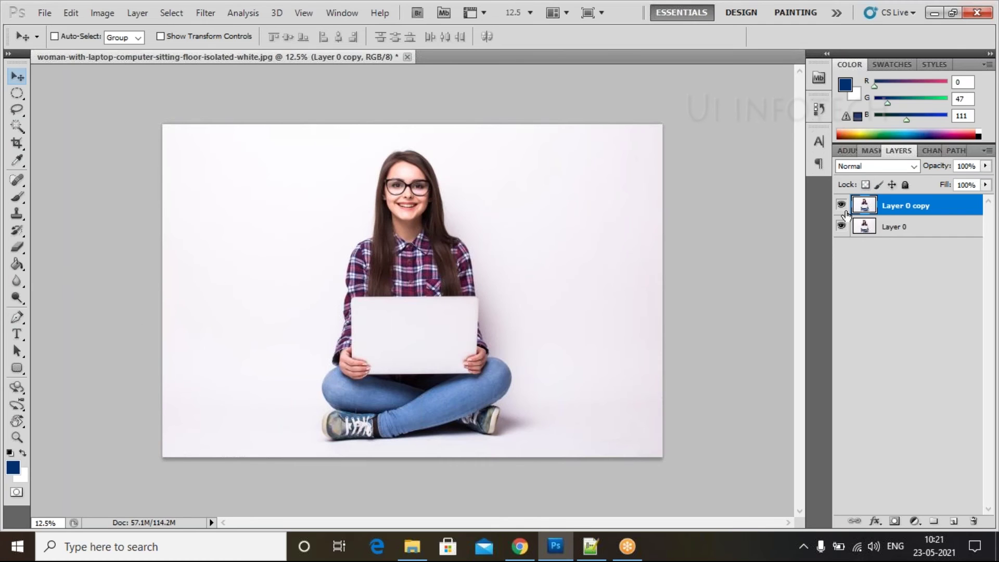
{"action": "left_click", "coordinate": [840, 229]}
Step: Outline the woman freehand with the Lasso Tool on Layer 0 copy and copy the selection to a new layer
{"action": "left_click", "coordinate": [15, 116]}
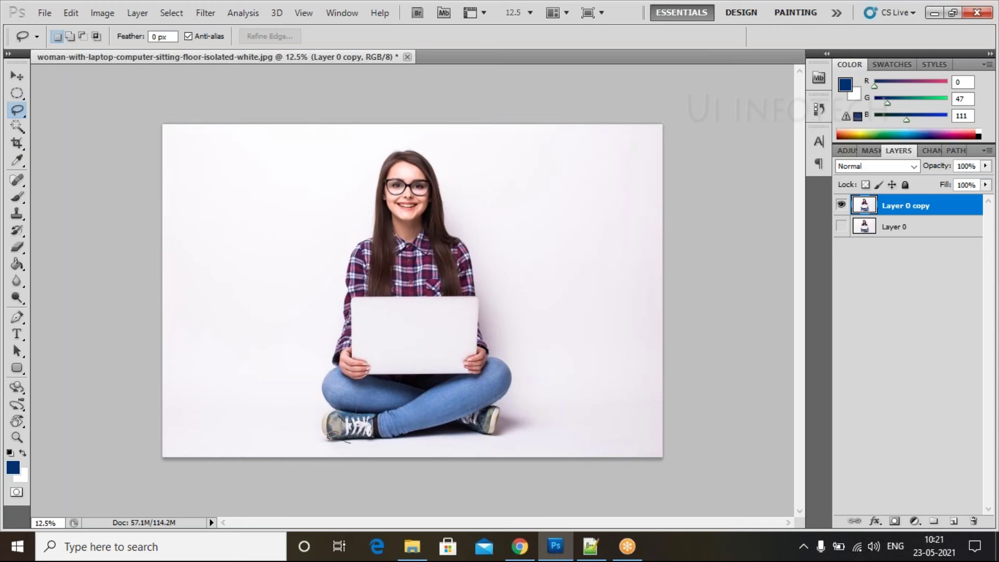
{"action": "left_click_drag", "start_coordinate": [321, 433], "coordinate": [321, 419]}
{"action": "left_click_drag", "start_coordinate": [323, 381], "coordinate": [328, 370]}
{"action": "mouse_move", "coordinate": [344, 320]}
{"action": "left_mouse_down"}
{"action": "mouse_move", "coordinate": [351, 245]}
{"action": "mouse_move", "coordinate": [376, 214]}
{"action": "mouse_move", "coordinate": [380, 155]}
{"action": "mouse_move", "coordinate": [415, 138]}
{"action": "mouse_move", "coordinate": [442, 161]}
{"action": "mouse_move", "coordinate": [486, 342]}
{"action": "mouse_move", "coordinate": [518, 384]}
{"action": "mouse_move", "coordinate": [502, 408]}
{"action": "mouse_move", "coordinate": [519, 428]}
{"action": "mouse_move", "coordinate": [512, 443]}
{"action": "mouse_move", "coordinate": [348, 439]}
{"action": "left_mouse_up"}
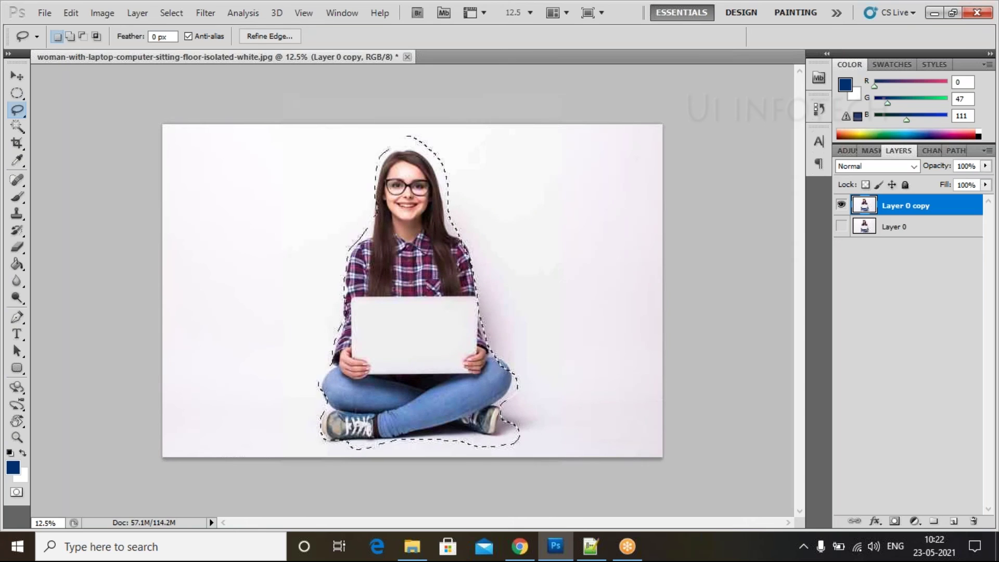
{"action": "key", "text": "ctrl+j"}
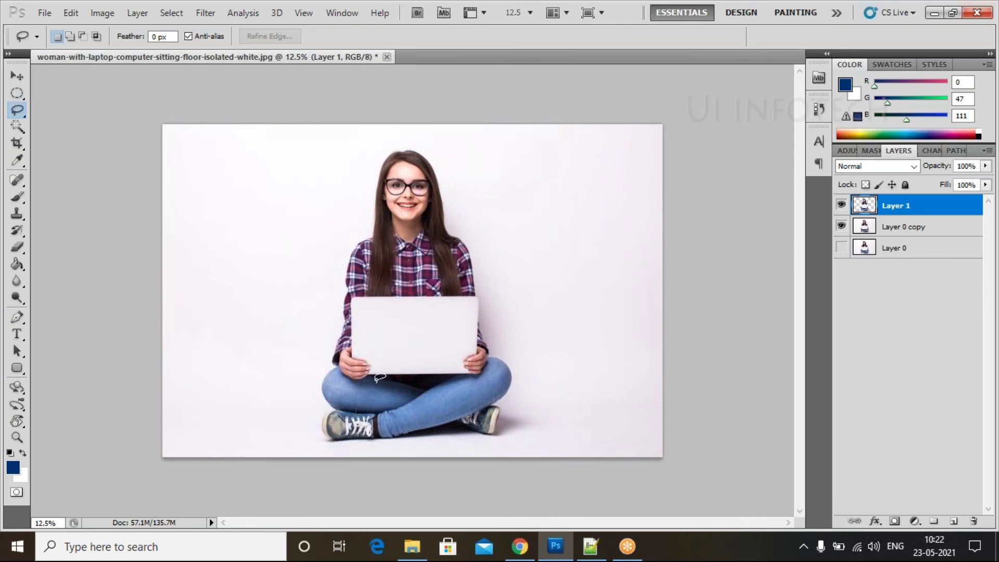
Step: Move the Layer 1 cutout beside the woman, hide Layer 0 copy, and move the cutout back near the middle of the canvas
{"action": "left_click", "coordinate": [15, 78]}
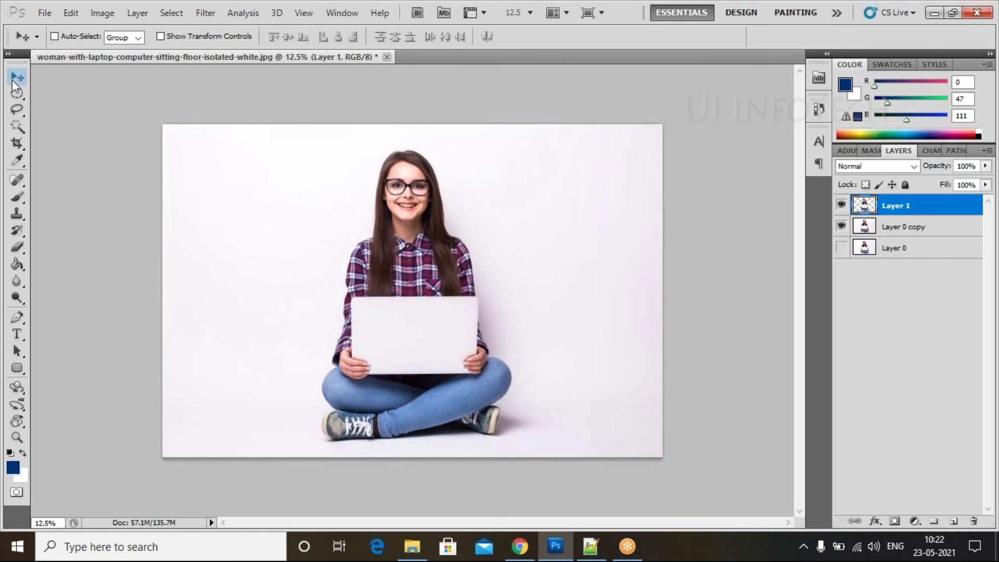
{"action": "left_click_drag", "start_coordinate": [404, 312], "coordinate": [541, 317]}
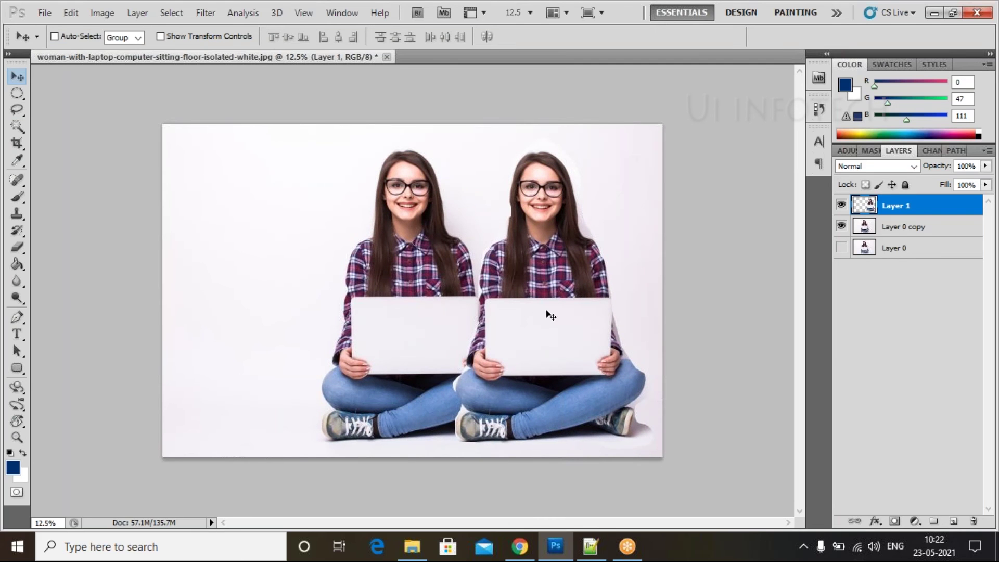
{"action": "left_click", "coordinate": [841, 226]}
{"action": "left_click_drag", "start_coordinate": [567, 249], "coordinate": [451, 250]}
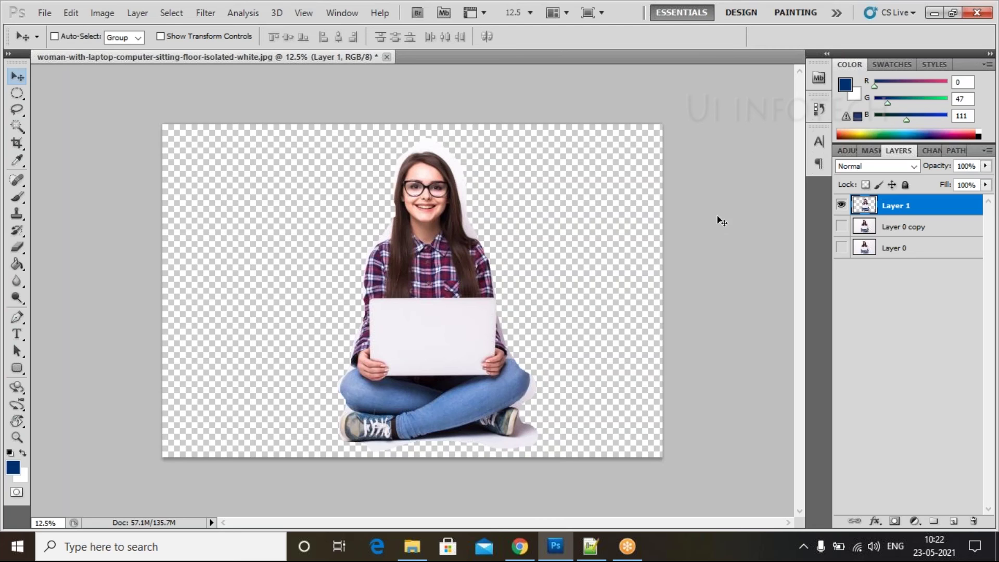
Step: Show Layer 0 copy, hide Layer 1, and draw a loose closed selection around the woman with the Polygonal Lasso Tool
{"action": "left_click", "coordinate": [841, 225]}
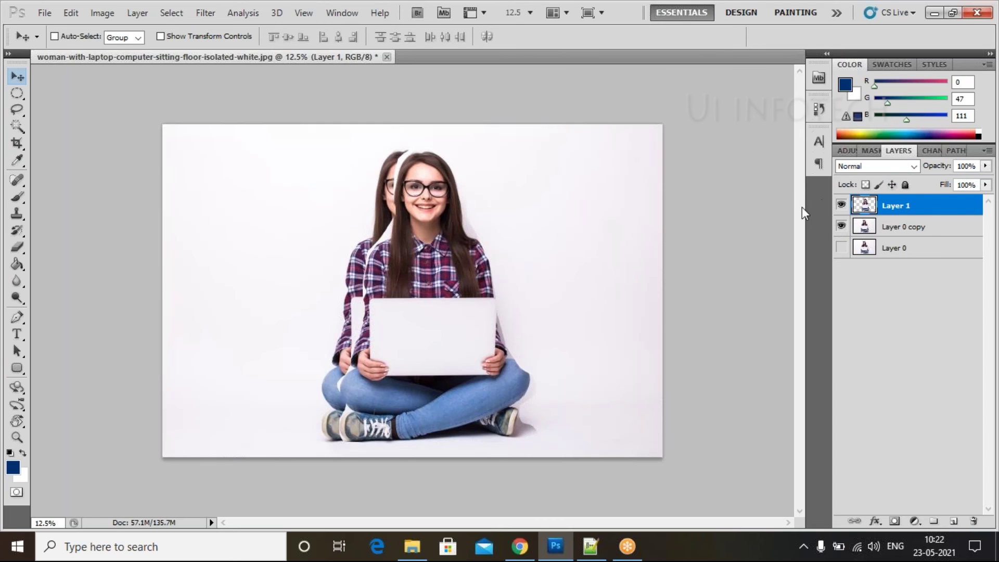
{"action": "left_click", "coordinate": [841, 205]}
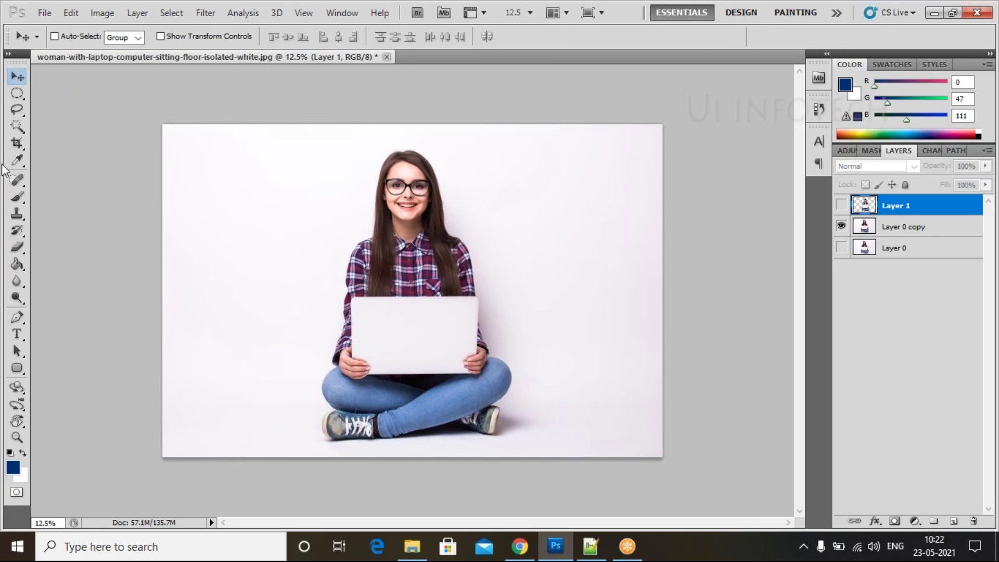
{"action": "left_click", "coordinate": [16, 109]}
{"action": "left_click", "coordinate": [56, 126]}
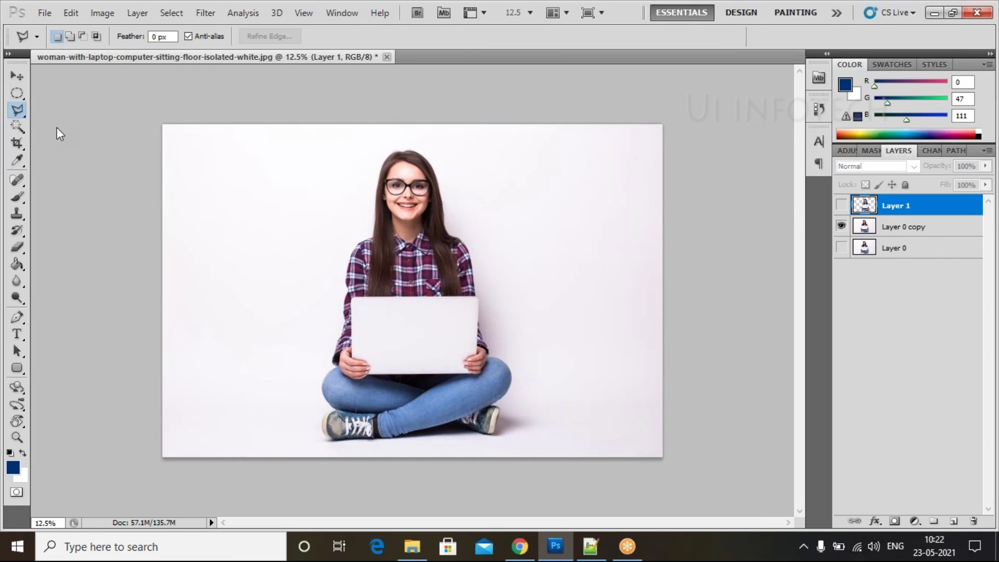
{"action": "left_click", "coordinate": [302, 433]}
{"action": "left_click", "coordinate": [313, 233]}
{"action": "left_click", "coordinate": [362, 172]}
{"action": "left_click", "coordinate": [389, 153]}
{"action": "left_click", "coordinate": [422, 145]}
{"action": "left_click", "coordinate": [447, 155]}
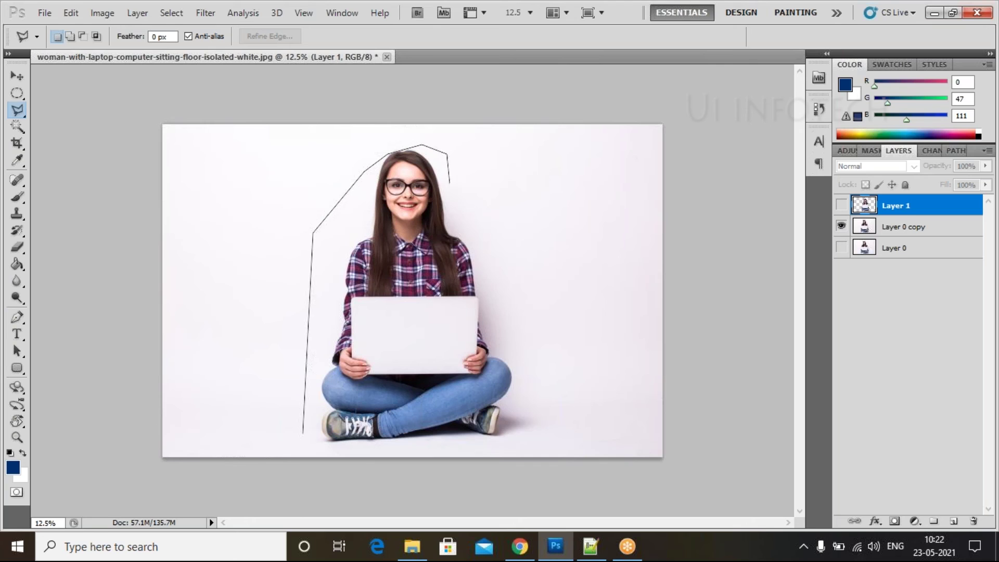
{"action": "left_click", "coordinate": [550, 346]}
{"action": "left_click", "coordinate": [568, 439]}
{"action": "left_click", "coordinate": [479, 463]}
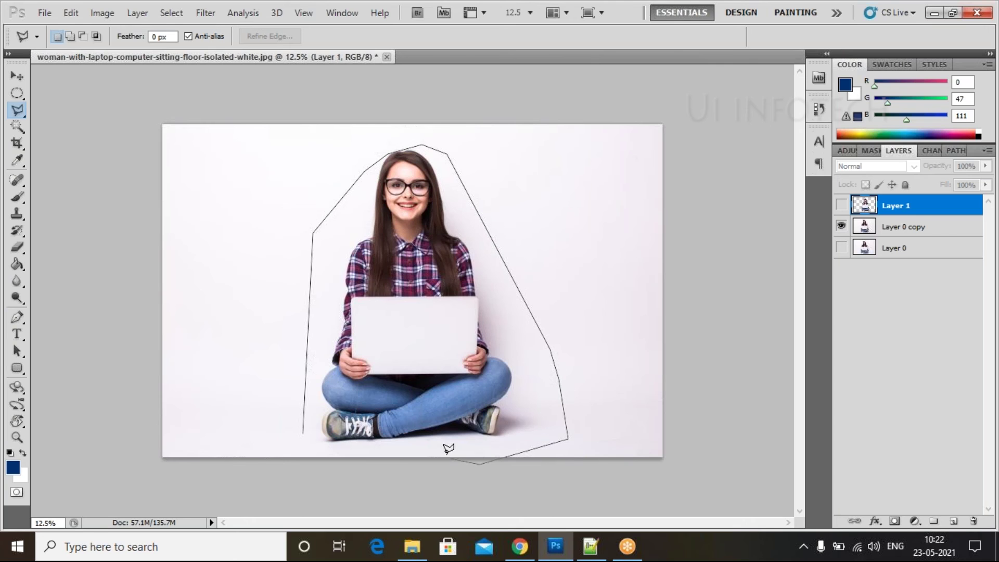
{"action": "left_click", "coordinate": [379, 453]}
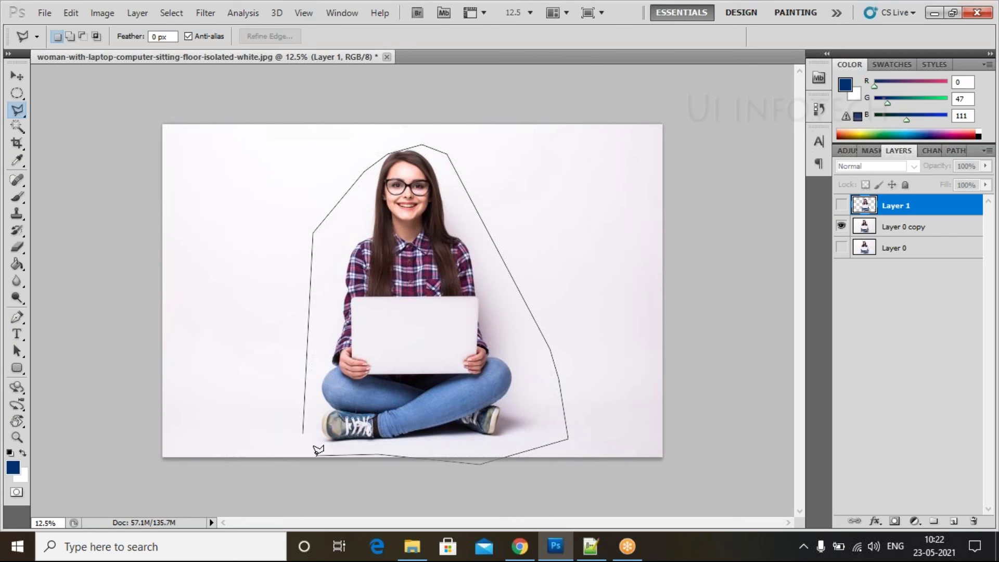
{"action": "double_click", "coordinate": [306, 398]}
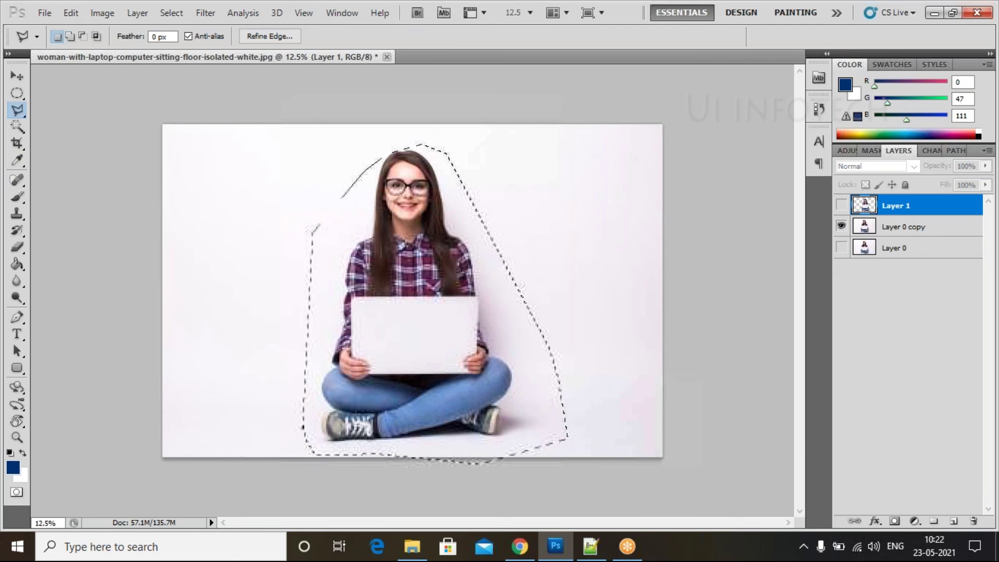
Step: Copy the polygonal selection from Layer 0 copy to a new layer and hide Layer 0 copy
{"action": "left_click", "coordinate": [881, 233]}
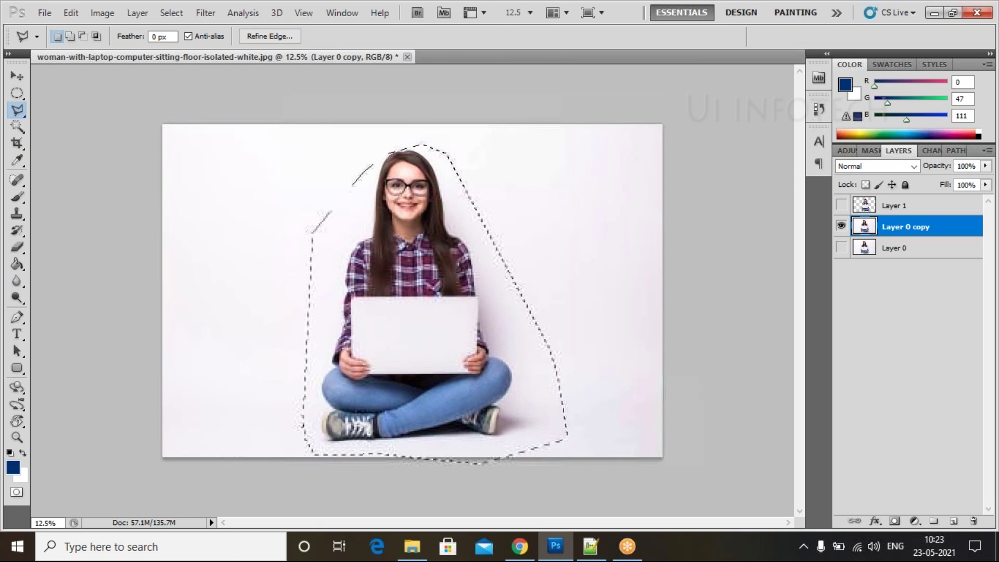
{"action": "key", "text": "ctrl+j"}
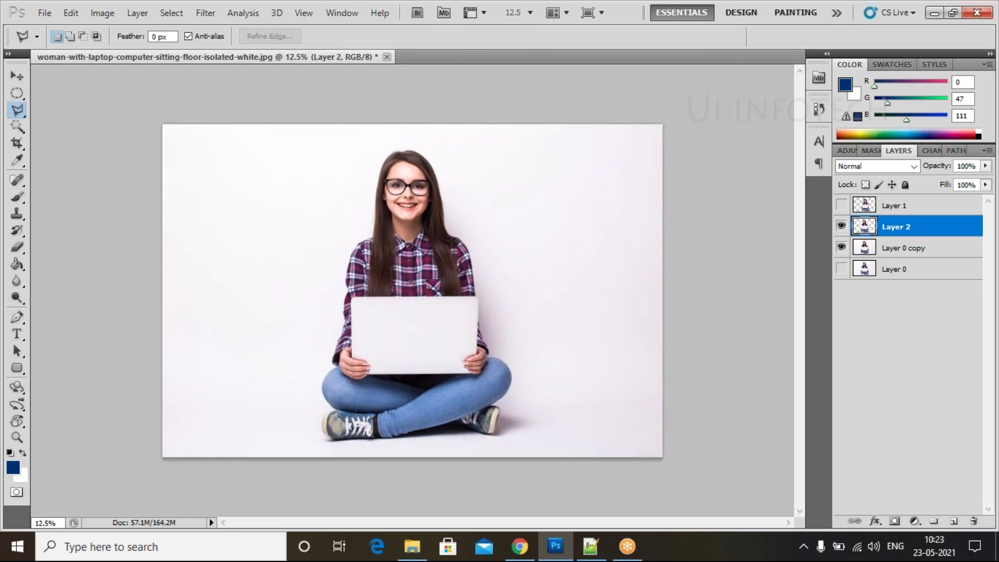
{"action": "left_click", "coordinate": [842, 247]}
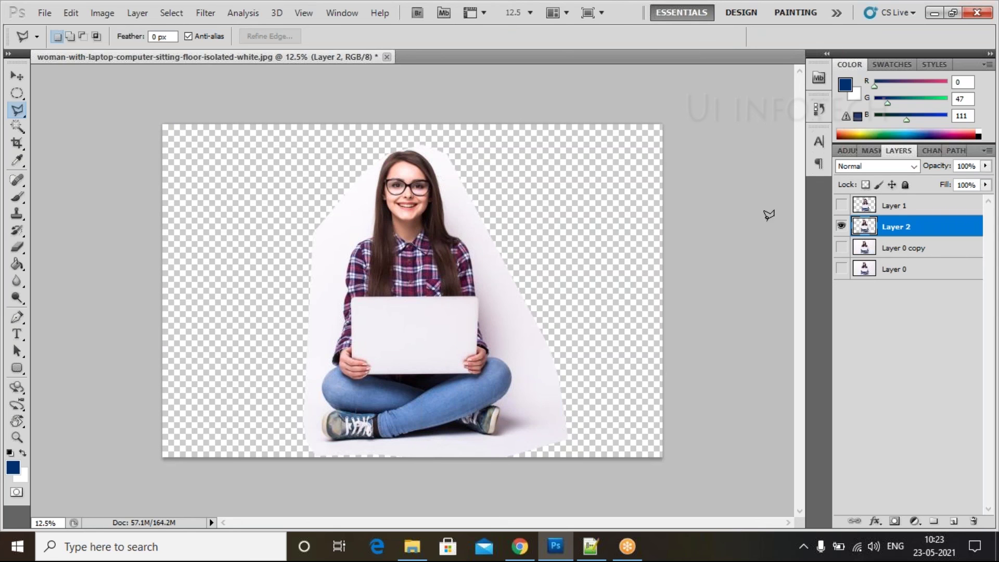
Step: Hide Layer 2, show Layer 0 copy, and trace the woman's edges into a closed selection with the Magnetic Lasso Tool
{"action": "left_click", "coordinate": [841, 226]}
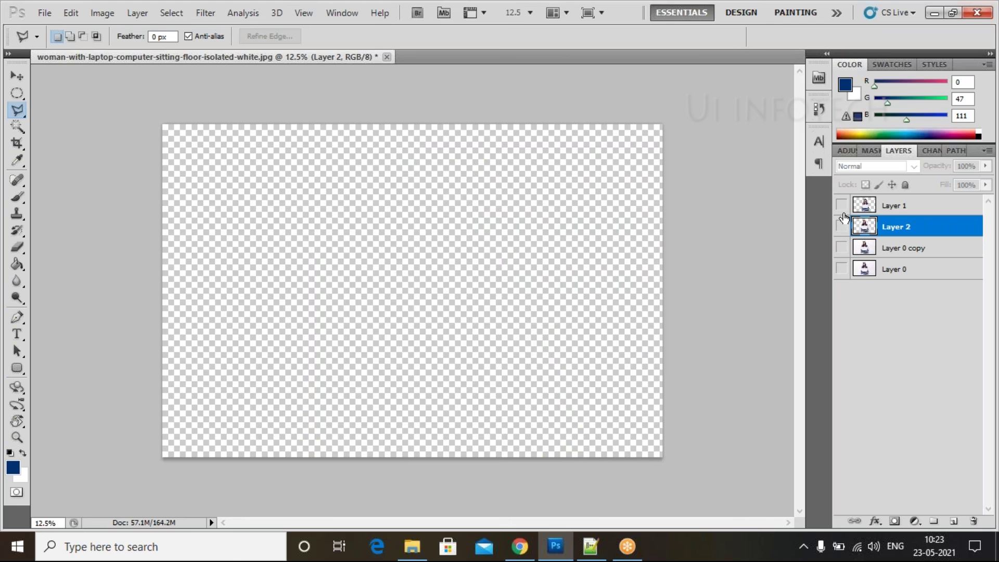
{"action": "left_click", "coordinate": [841, 248]}
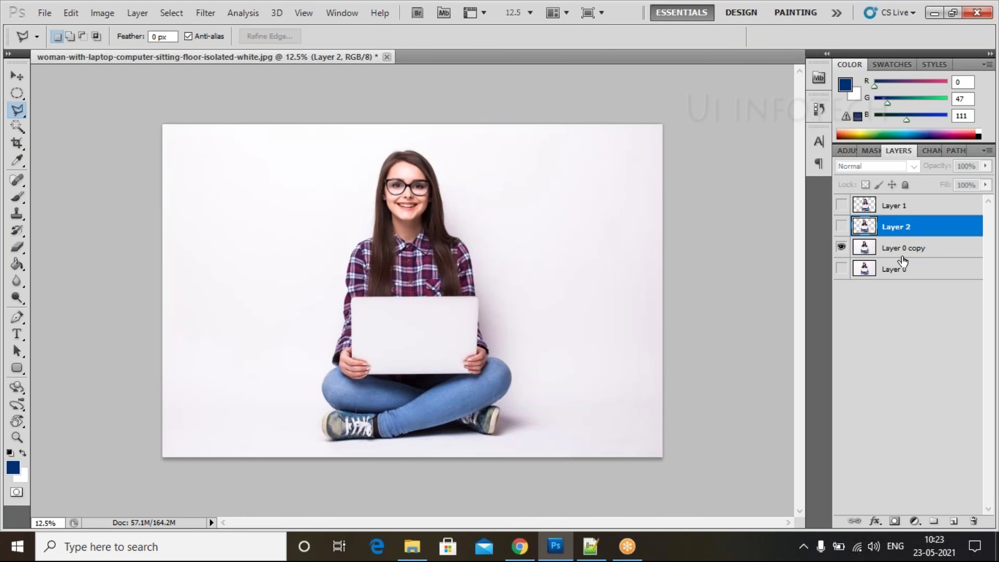
{"action": "left_click", "coordinate": [17, 110]}
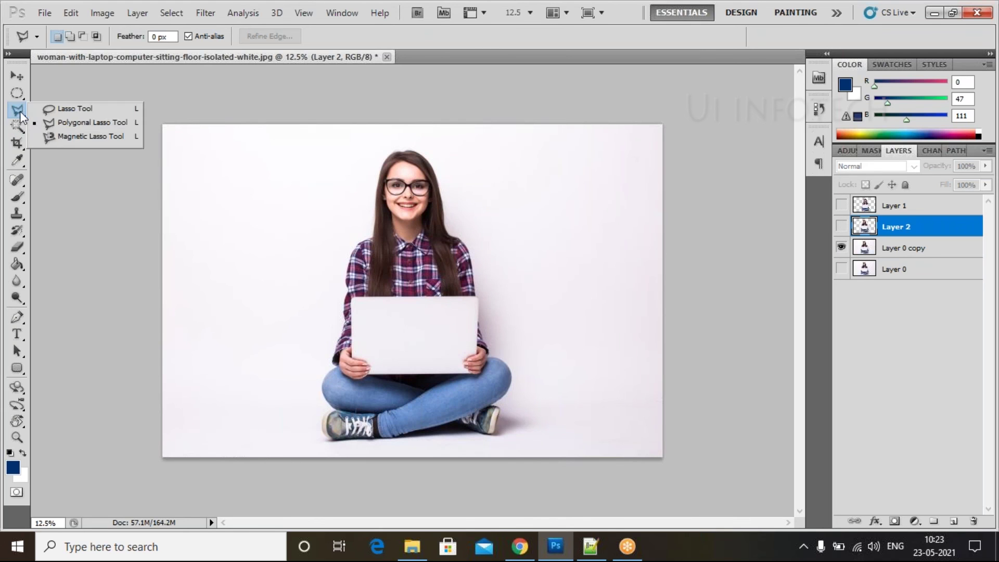
{"action": "left_click", "coordinate": [62, 137]}
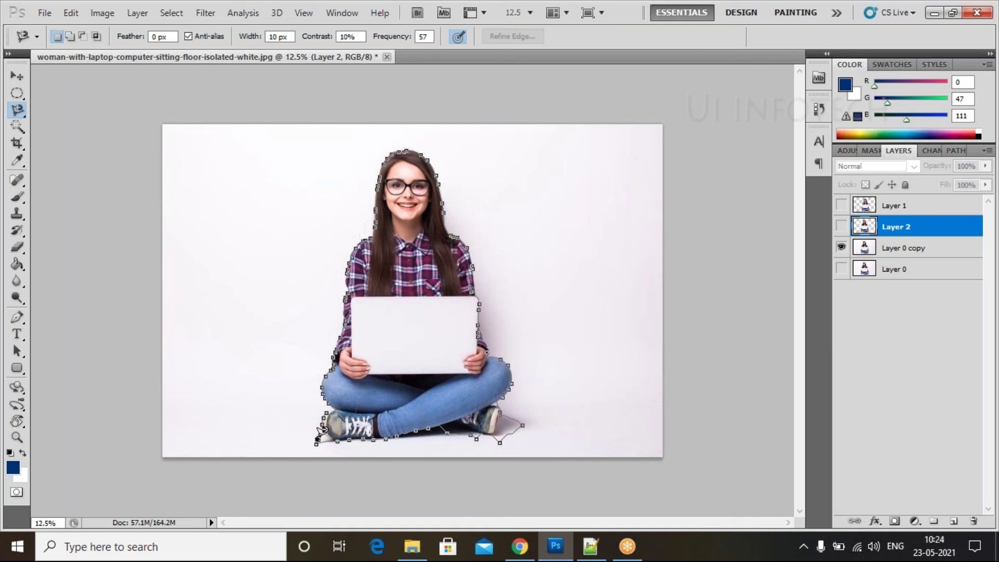
{"action": "left_click", "coordinate": [318, 439]}
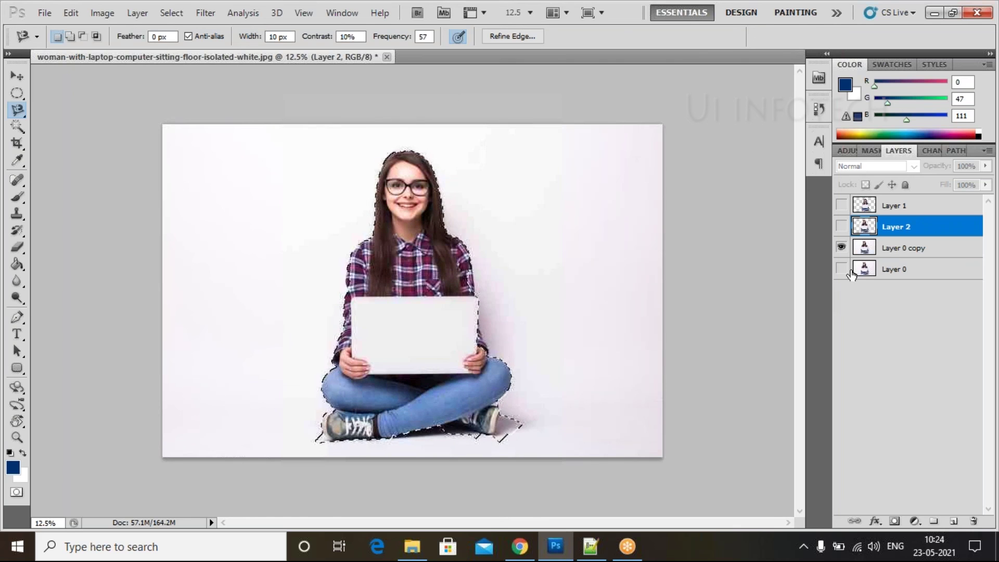
Step: Copy the magnetic selection from Layer 0 copy to a new layer and move the cutout to the right of the original woman
{"action": "left_click", "coordinate": [885, 250]}
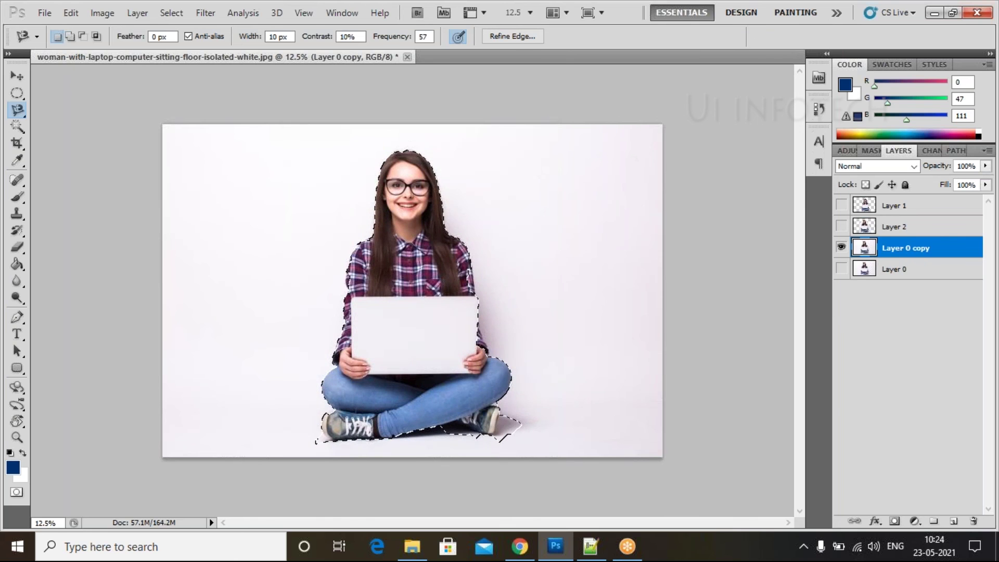
{"action": "key", "text": "ctrl+j"}
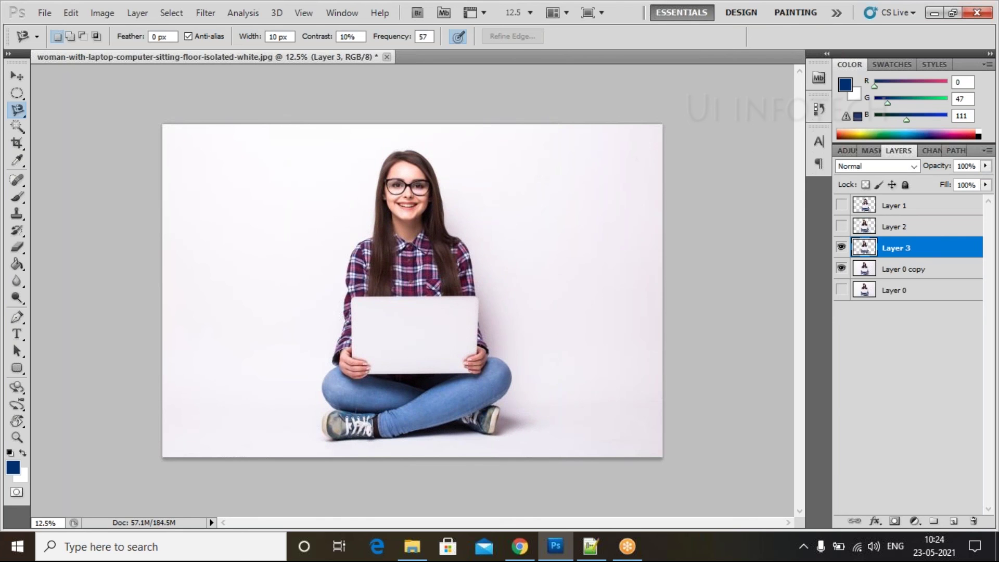
{"action": "left_click", "coordinate": [16, 77]}
{"action": "left_click_drag", "start_coordinate": [370, 282], "coordinate": [511, 290]}
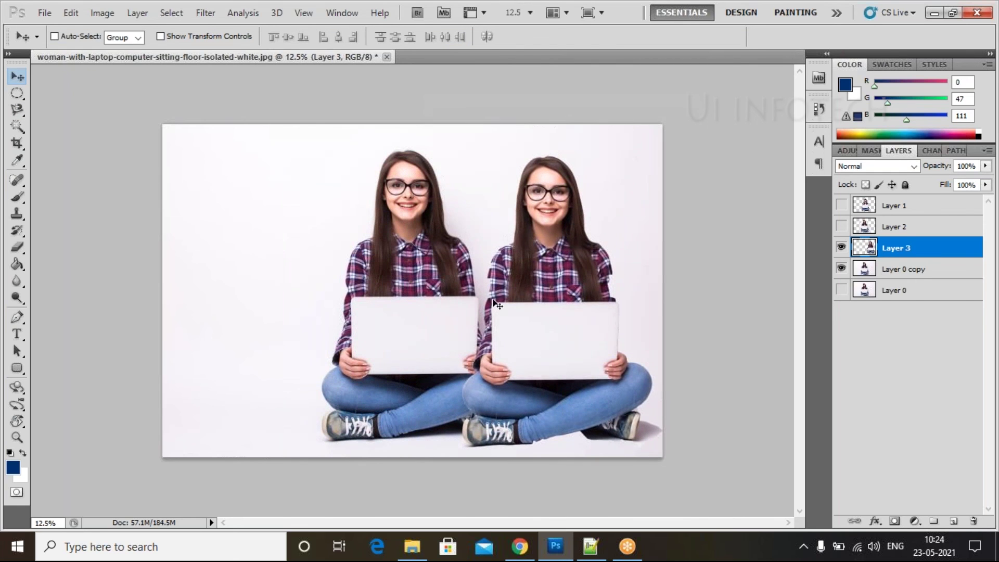
{"action": "left_click_drag", "start_coordinate": [583, 331], "coordinate": [592, 333]}
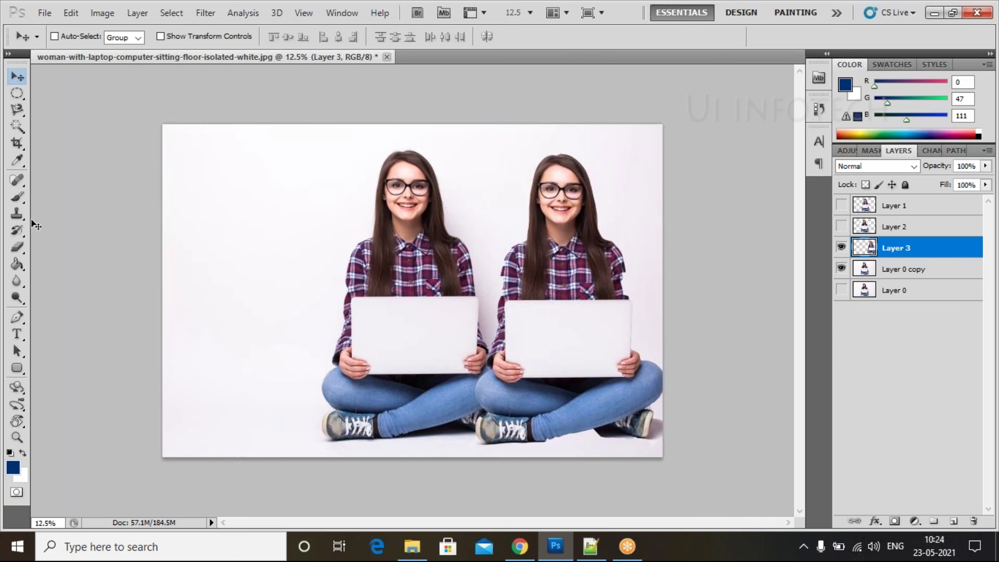
Step: Activate the Magic Wand Tool and open its group of selection tools
{"action": "left_click", "coordinate": [16, 116]}
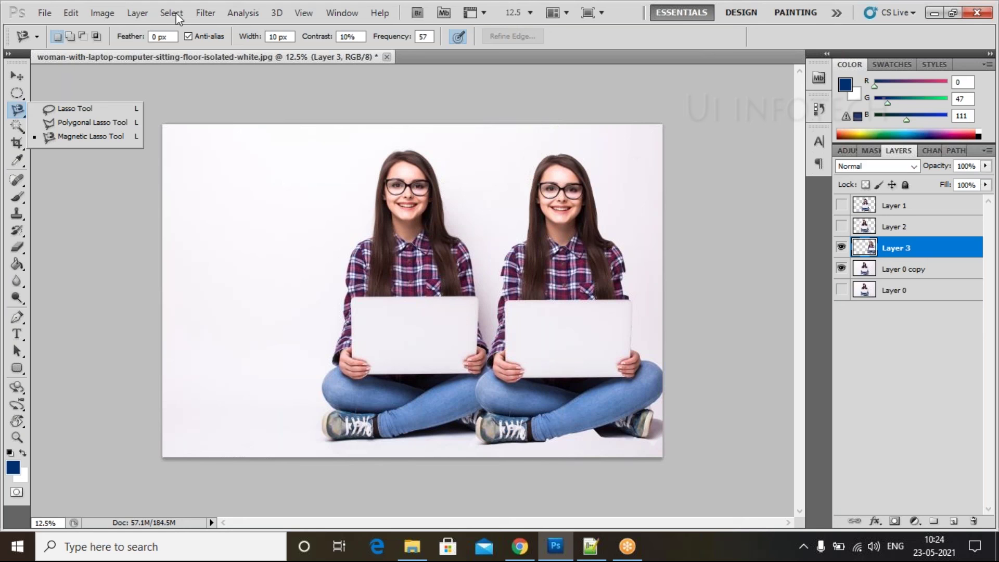
{"action": "left_click", "coordinate": [16, 134]}
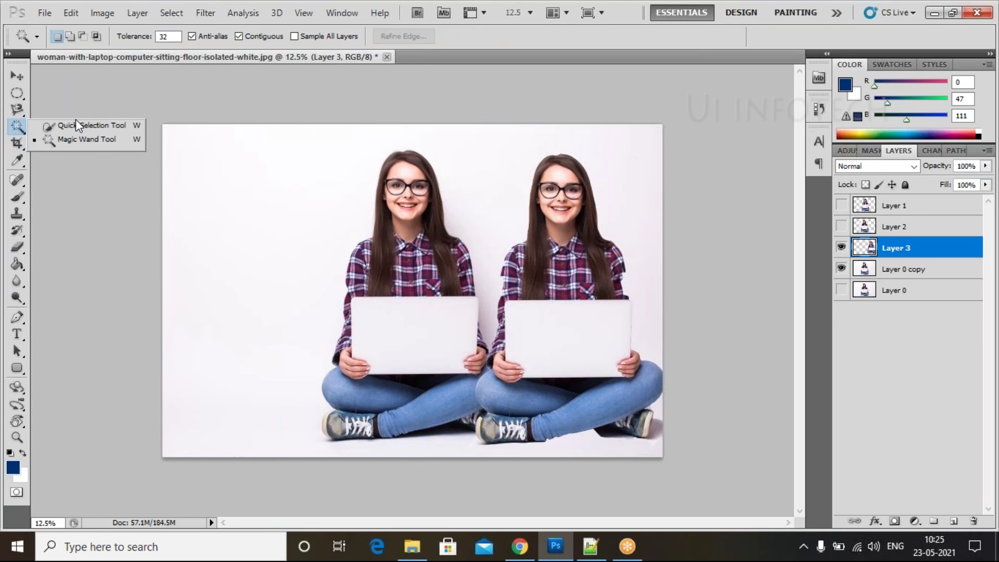